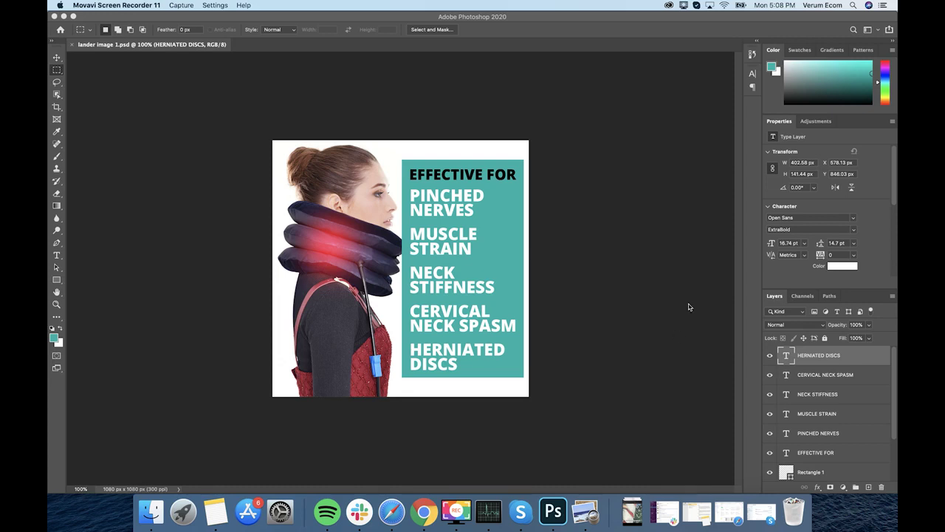
Create a new 1080 × 1080 px document, Untitled-1, from File > New.
left_click(257, 220)
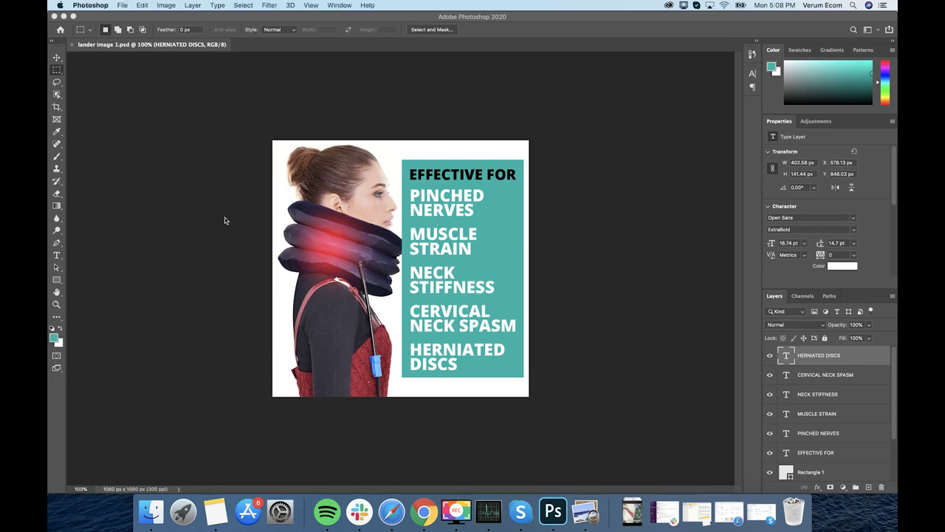
left_click(123, 6)
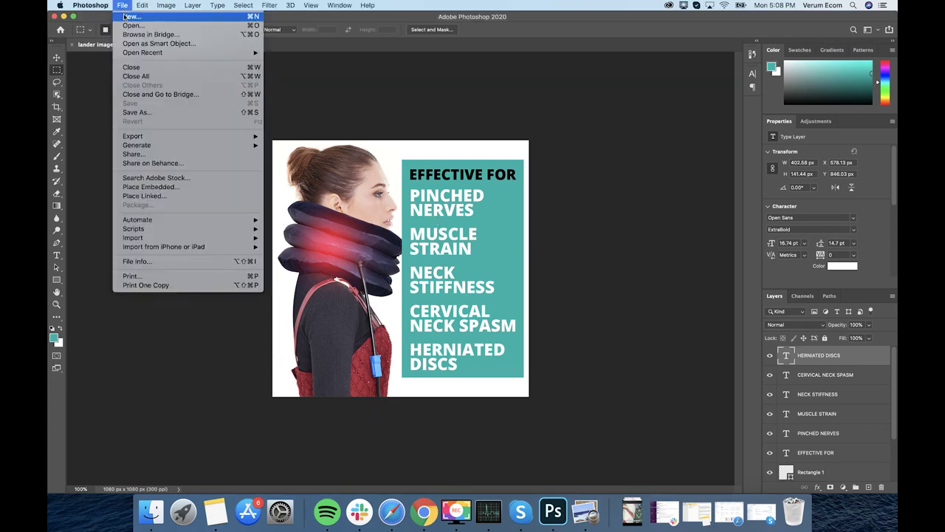
left_click(130, 16)
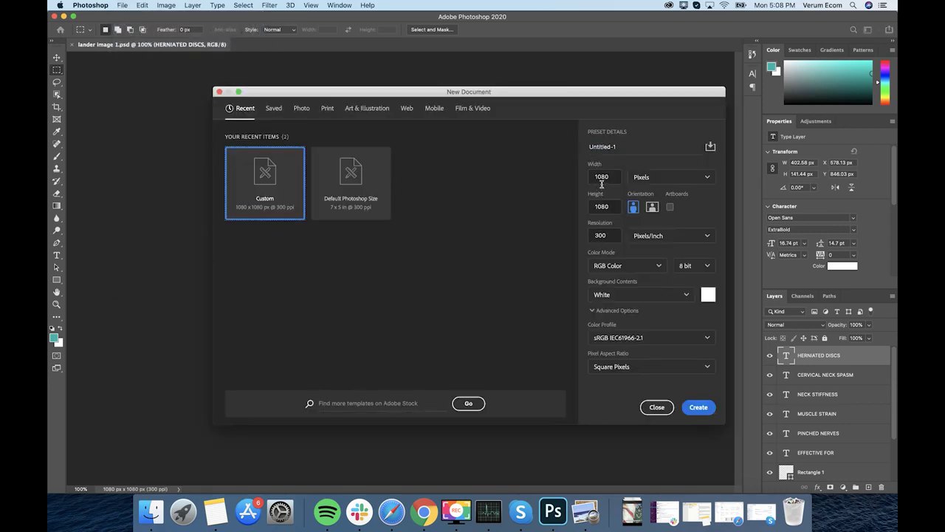
left_click(607, 180)
left_click(612, 208)
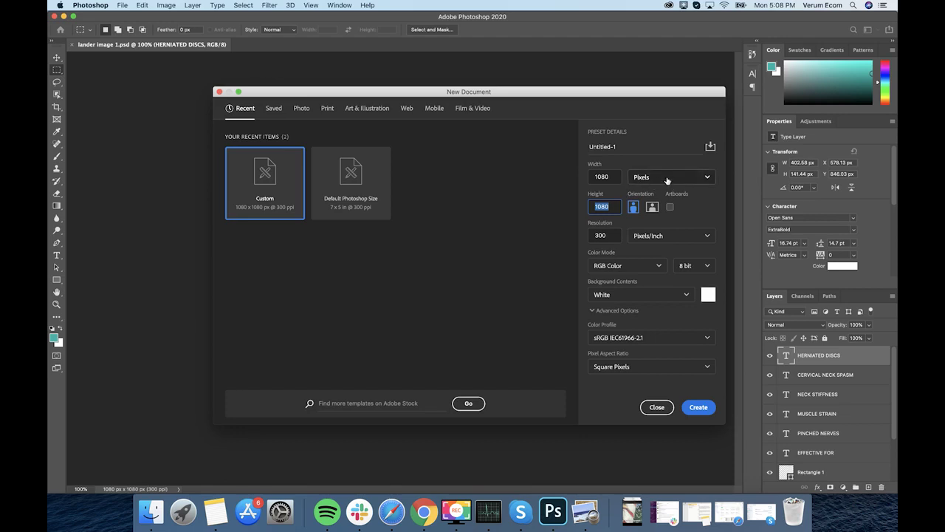
left_click(692, 410)
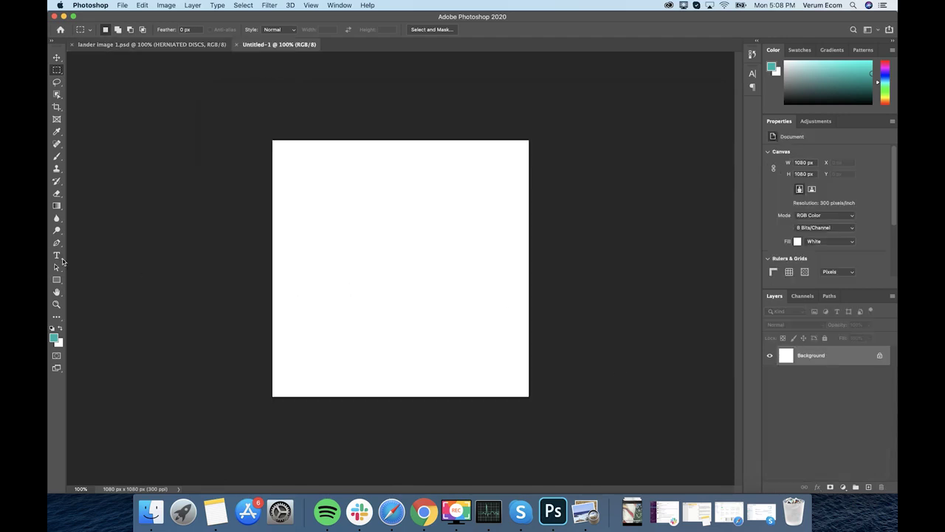
Type MISTERNECK on the canvas and colour the text cyan.
left_click(58, 256)
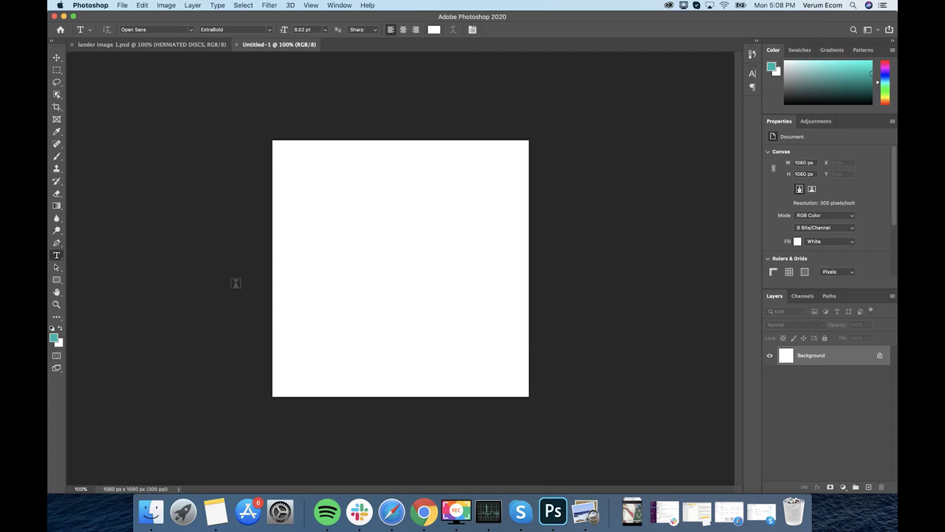
left_click(307, 282)
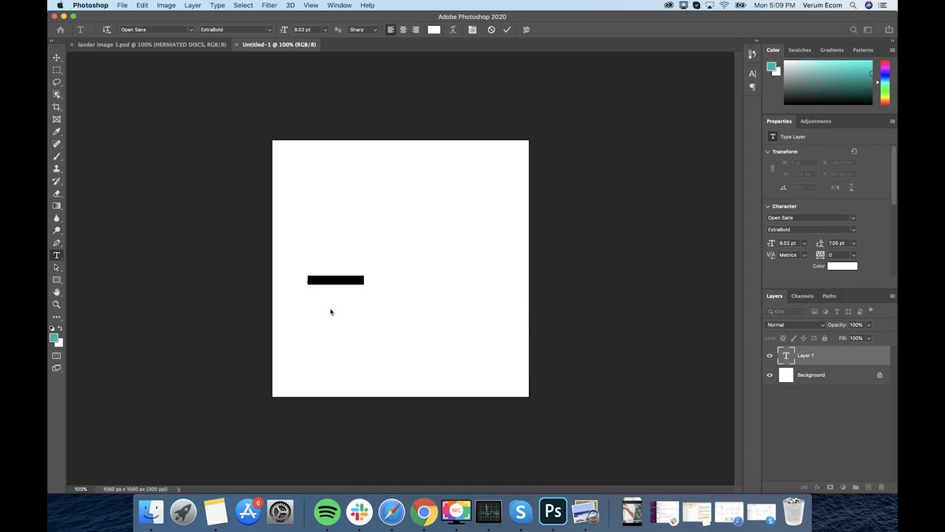
key("BackSpace")
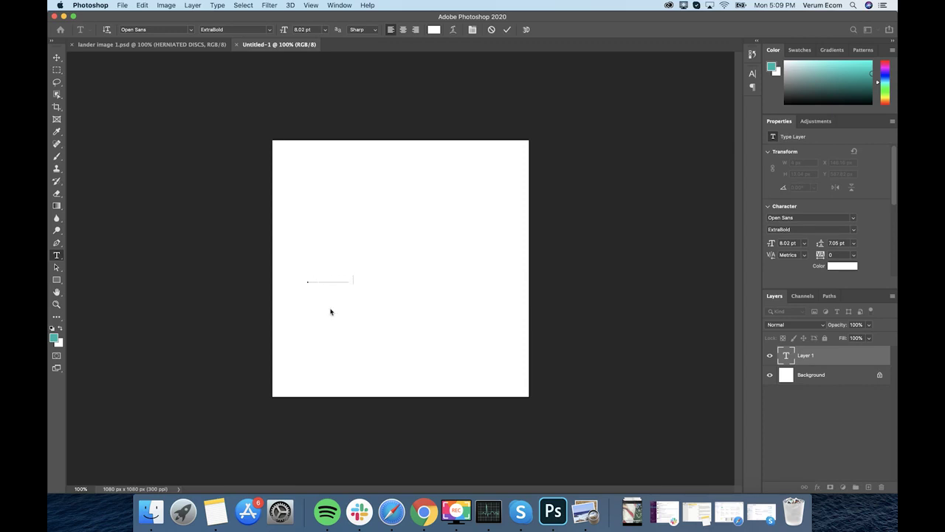
key("super+a")
left_click_drag(819, 90, 869, 56)
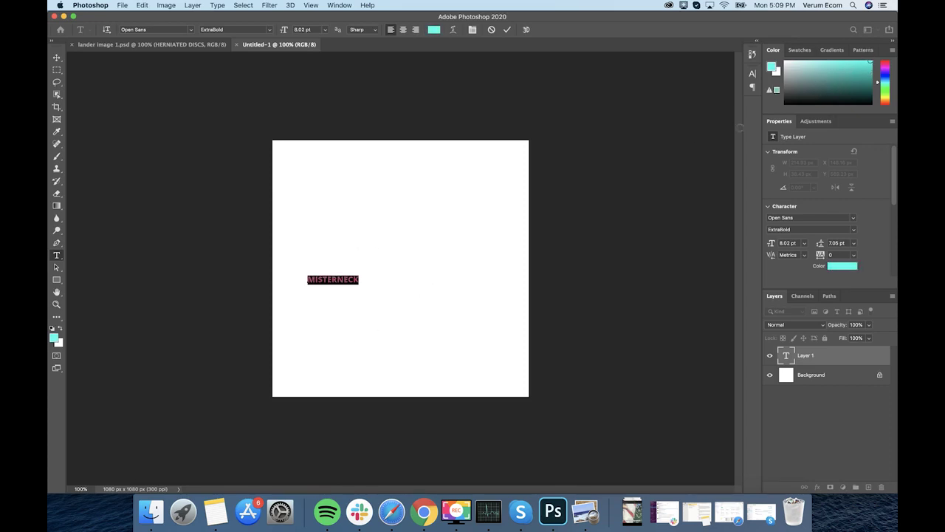
left_click(337, 278)
left_click_drag(361, 280, 296, 280)
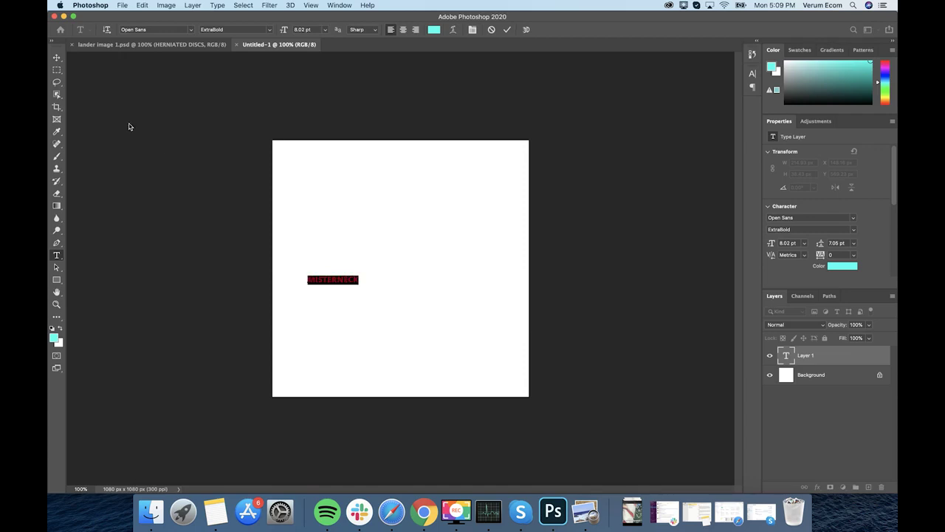
Scale the MISTERNECK text up to span the middle of the canvas.
left_click(58, 60)
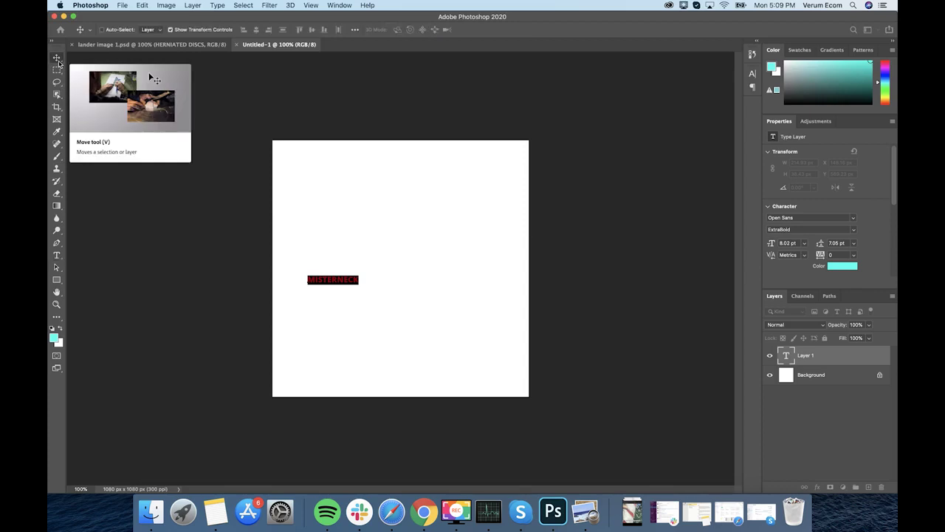
left_click_drag(360, 275, 520, 201)
left_click_drag(473, 270, 455, 273)
key("Return")
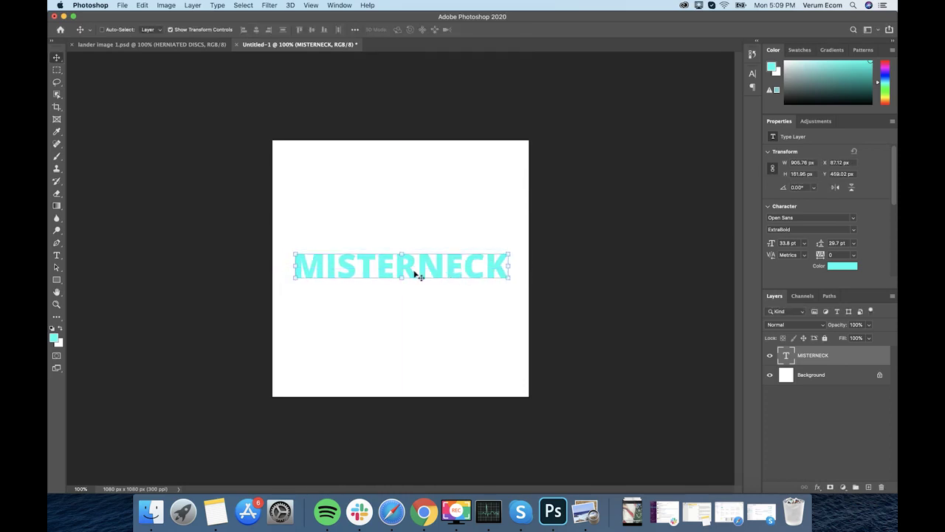
Select the letters MISTER in the text, then switch to the lander image 1.psd document.
double_click(334, 275)
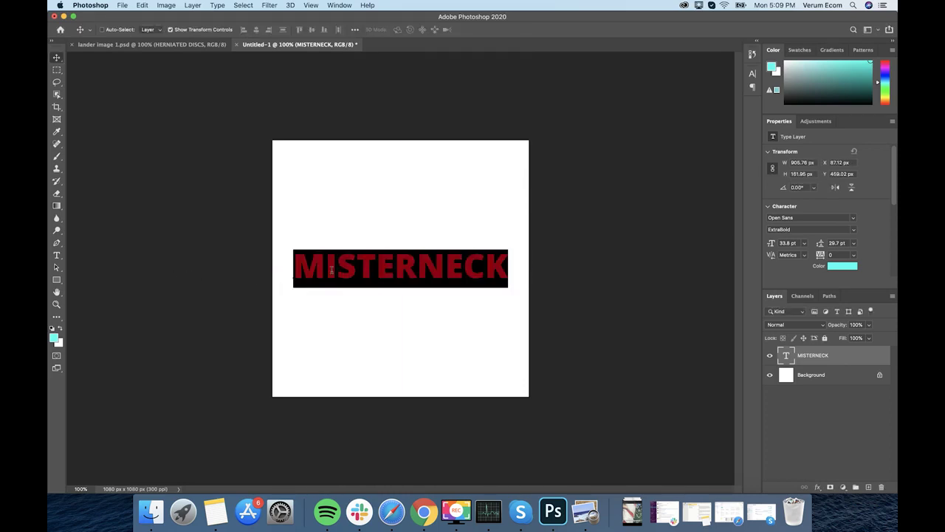
left_click(751, 80)
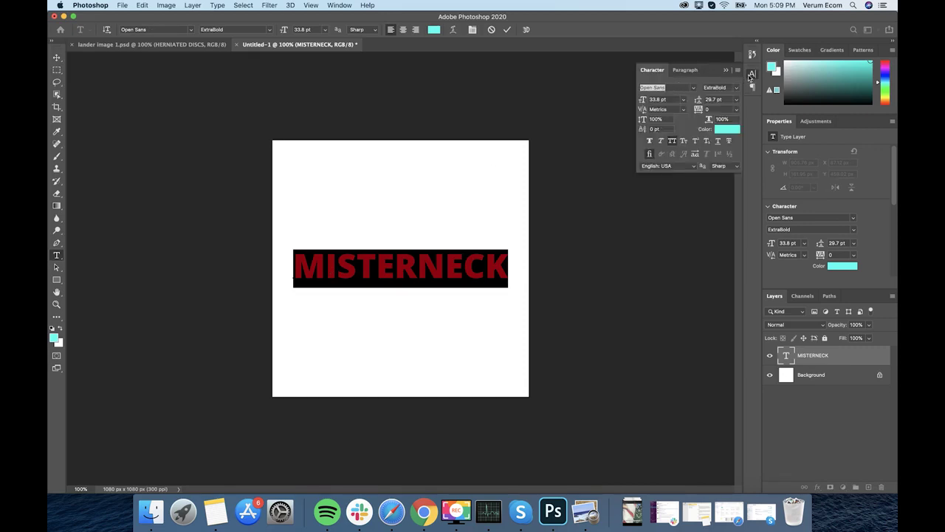
left_click(751, 75)
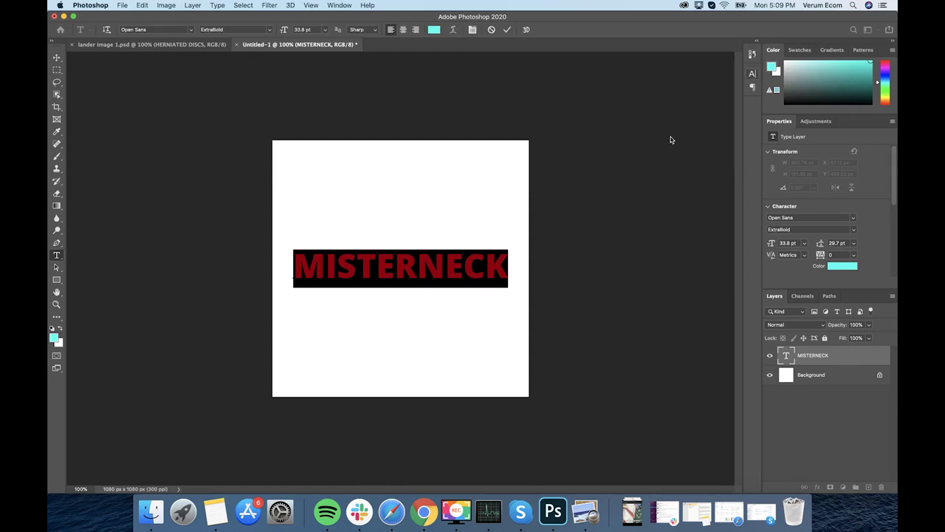
left_click(417, 266)
left_click_drag(416, 267, 508, 272)
left_click(479, 274)
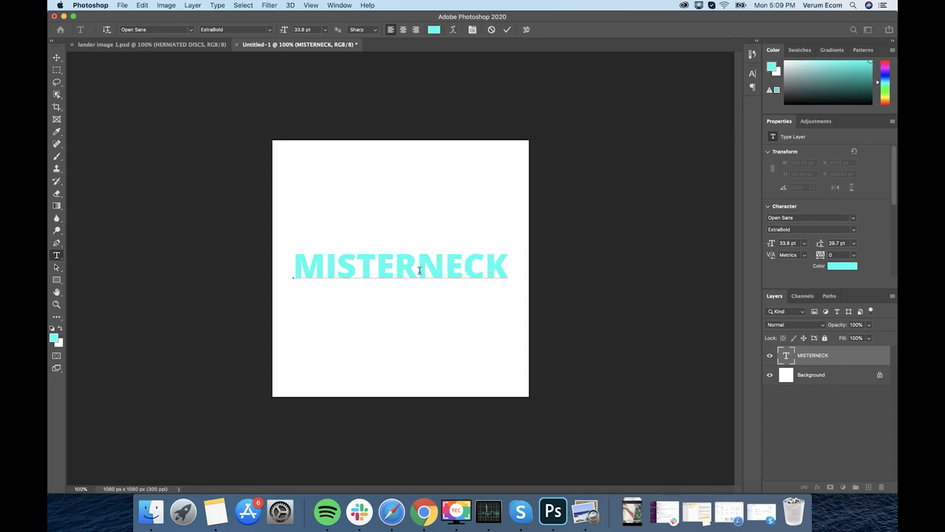
left_click_drag(417, 270, 297, 270)
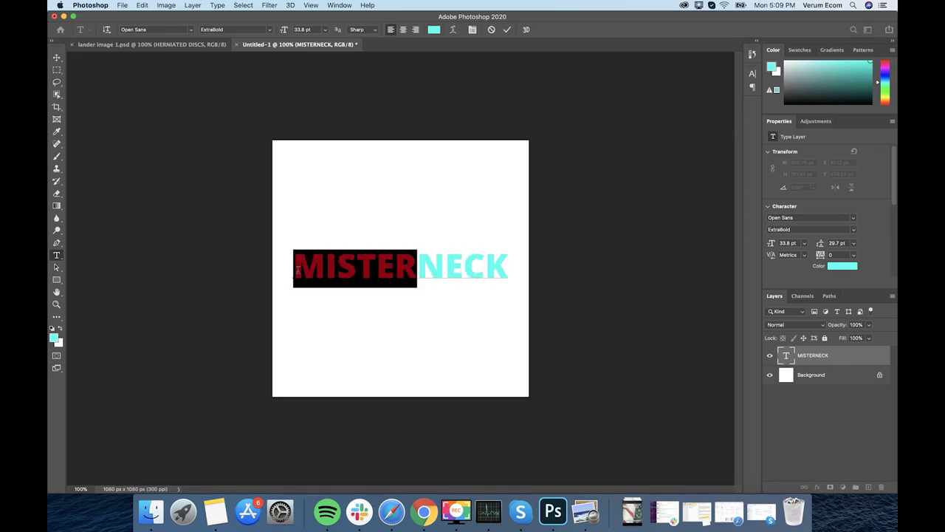
left_click(193, 48)
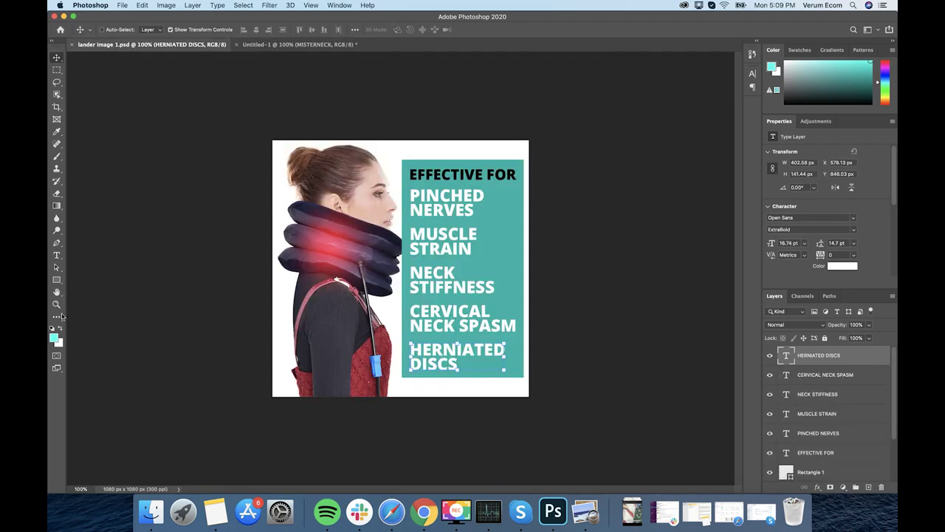
Sample the ad's teal as the foreground colour.
left_click(53, 337)
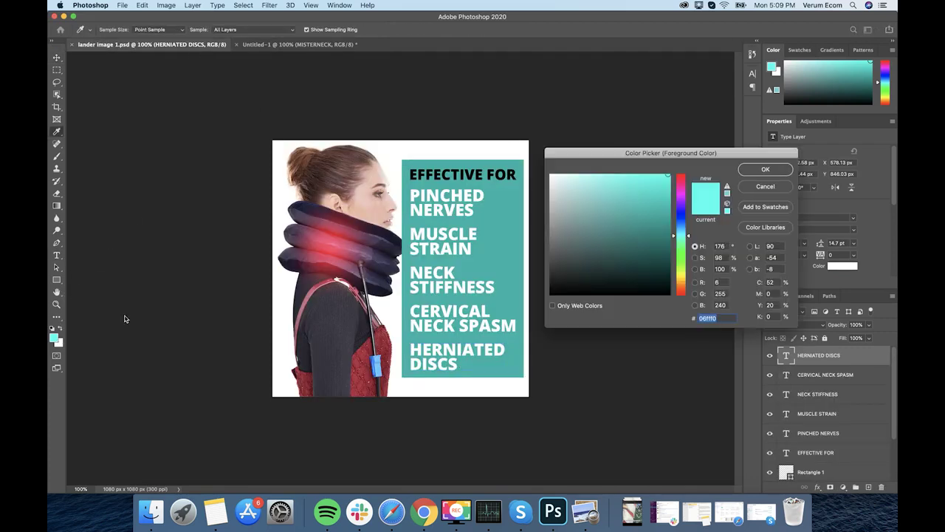
left_click(502, 216)
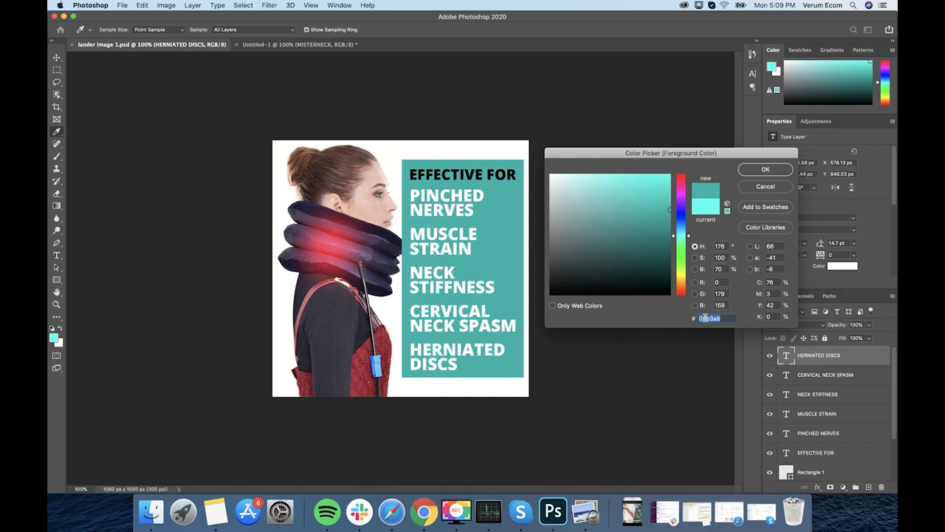
left_click(766, 170)
Back in Untitled-1, colour the letters MISTER teal #00b3a8.
left_click(312, 45)
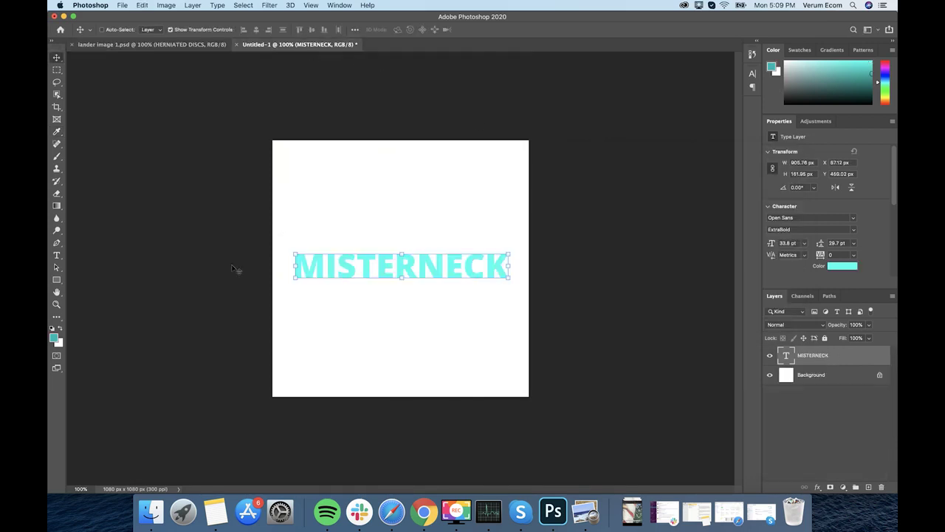
double_click(332, 268)
left_click(376, 266)
left_click_drag(410, 268, 301, 266)
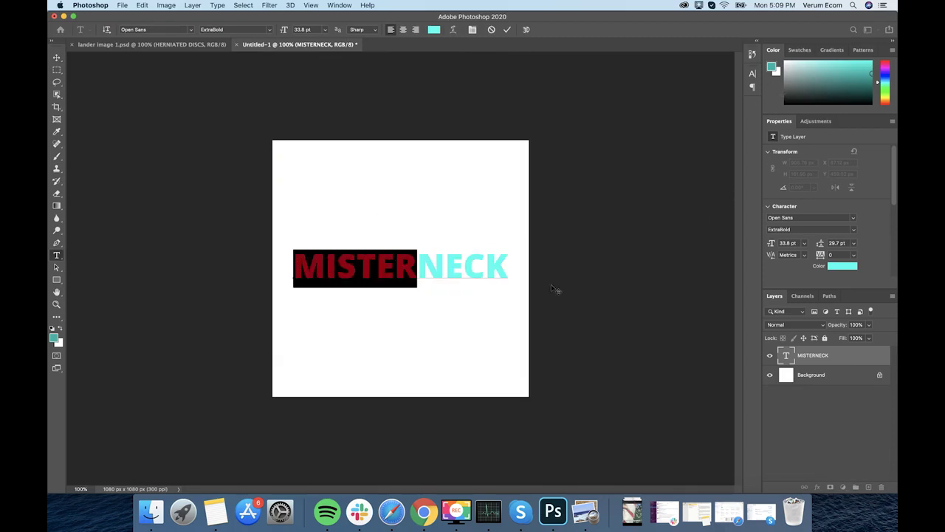
left_click(433, 30)
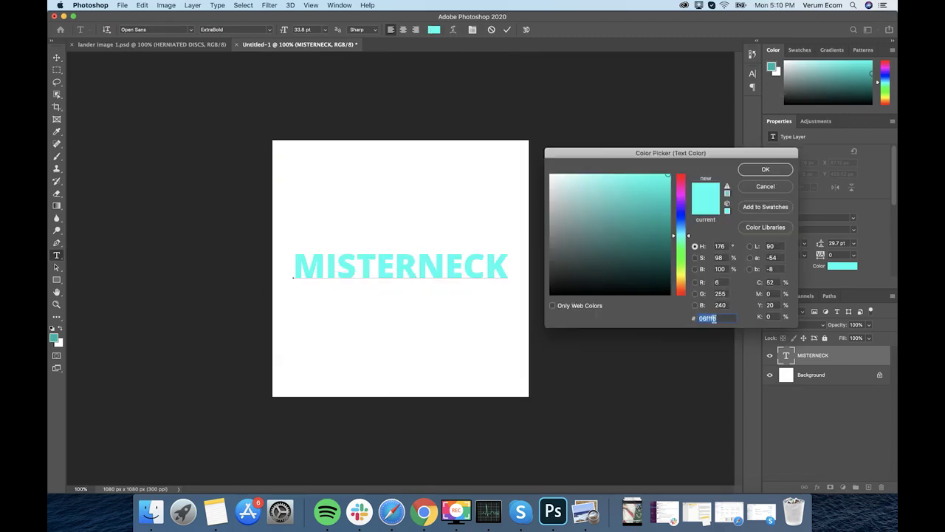
type("00b3a8")
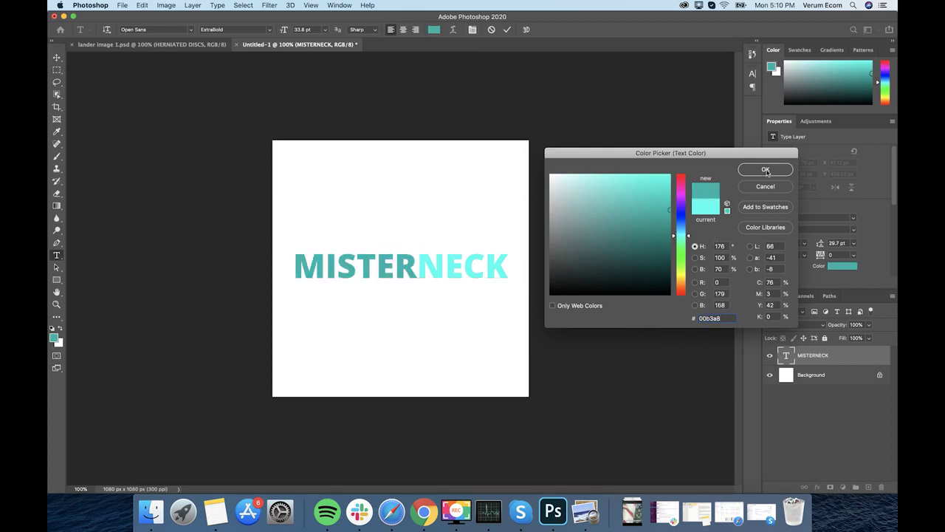
left_click(766, 170)
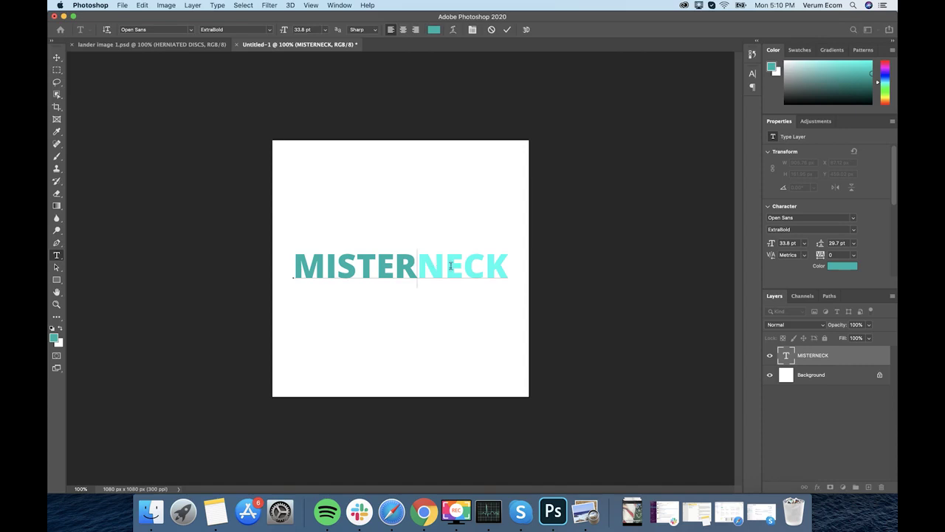
Colour the letters NECK a brighter aqua, #14ede0.
key("shift+Right")
key("shift+Right")
key("shift+Right")
key("shift+Right")
left_click(435, 29)
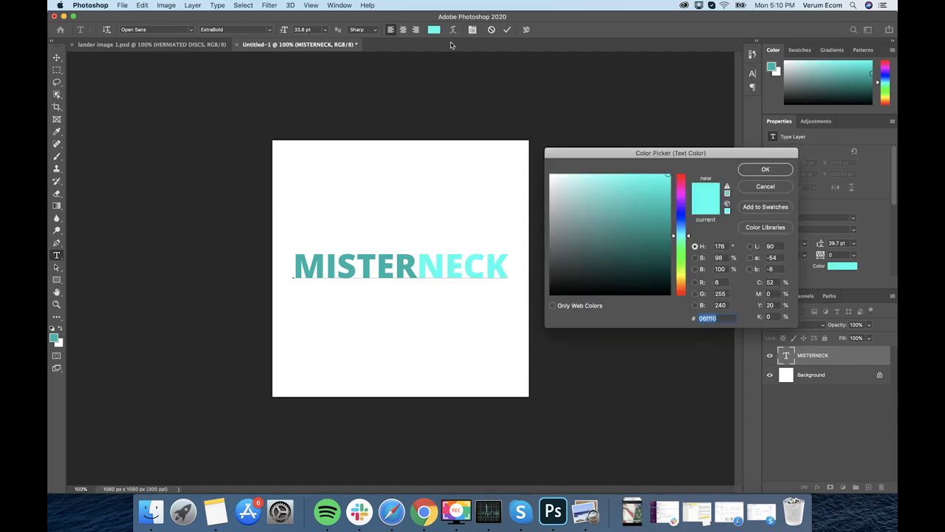
left_click_drag(684, 238, 683, 239)
left_click(408, 264)
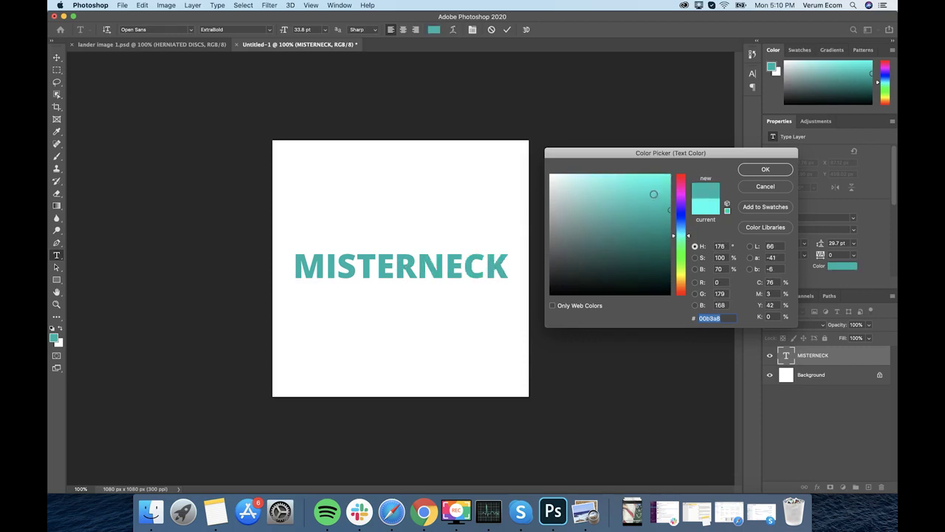
left_click(659, 182)
left_click(654, 188)
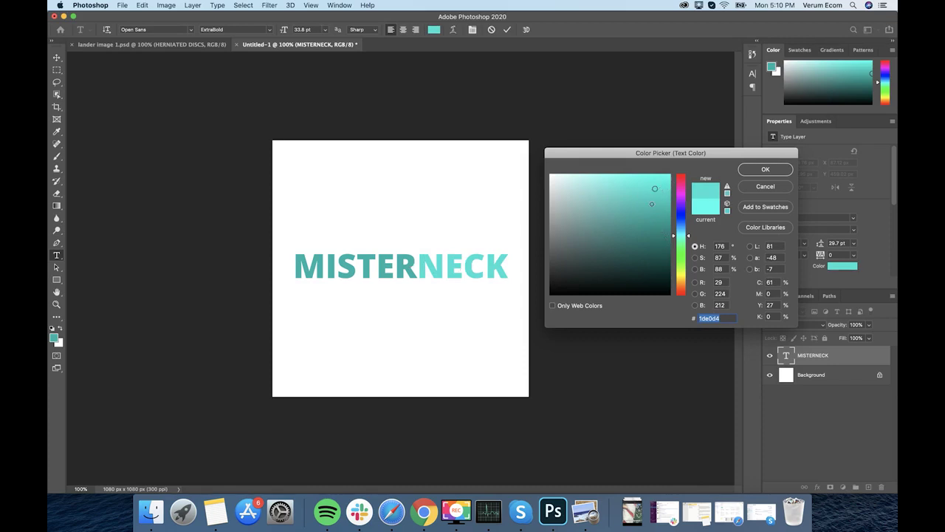
left_click(660, 175)
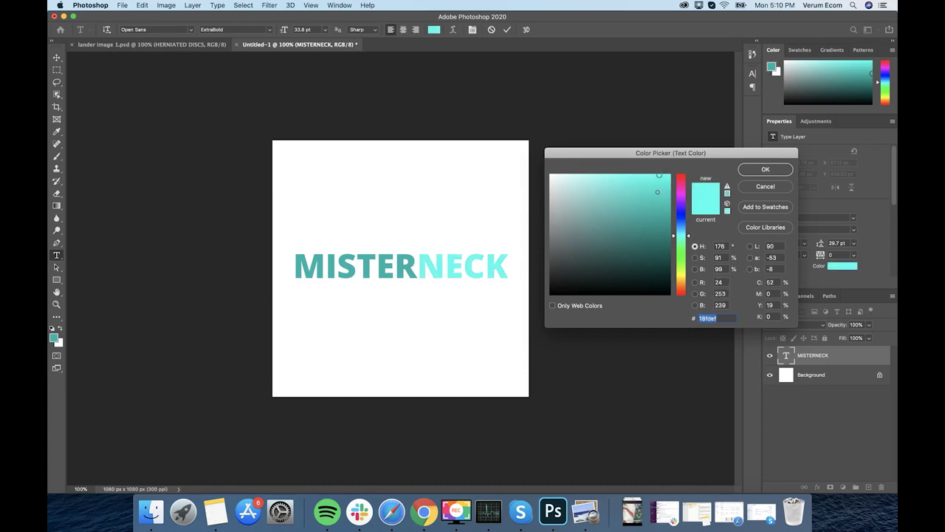
left_click_drag(657, 192, 660, 182)
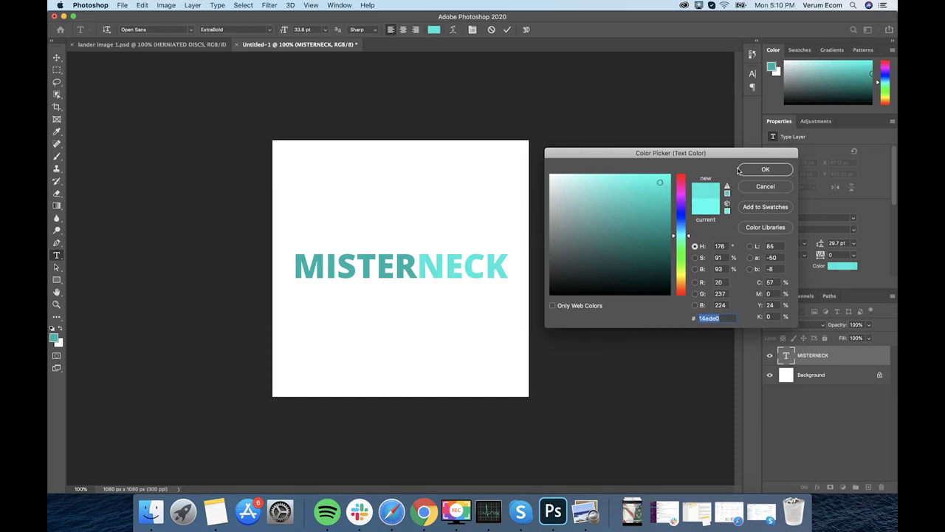
left_click(765, 169)
left_click(488, 268)
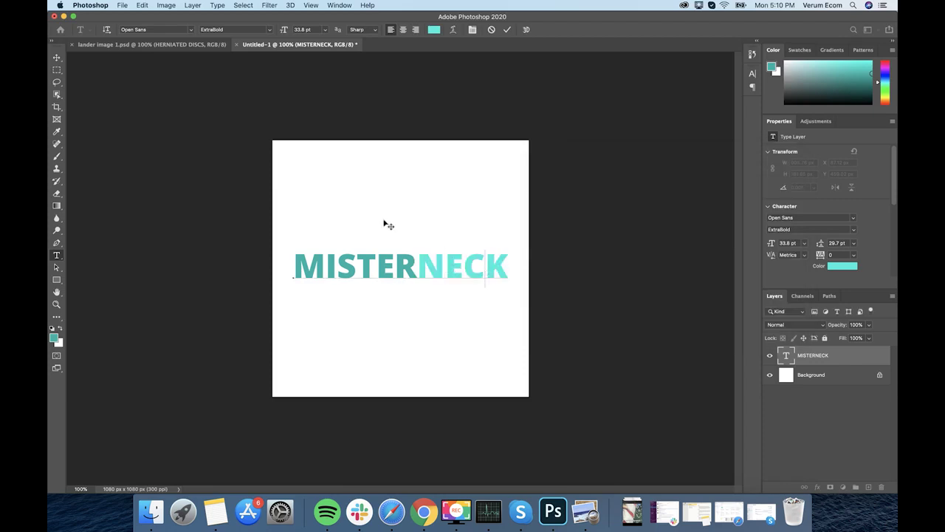
Commit the text and align it to the canvas's horizontal and vertical centres.
left_click(57, 58)
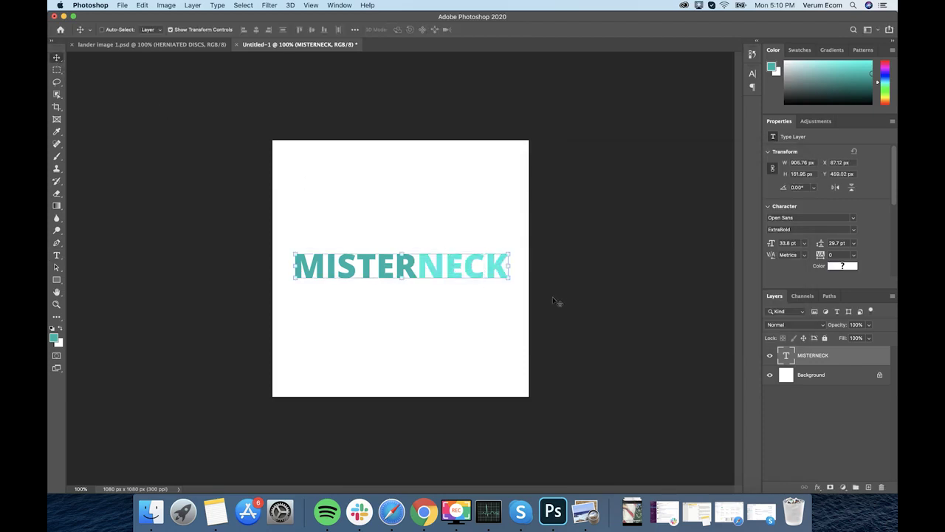
left_click(818, 381, "shift")
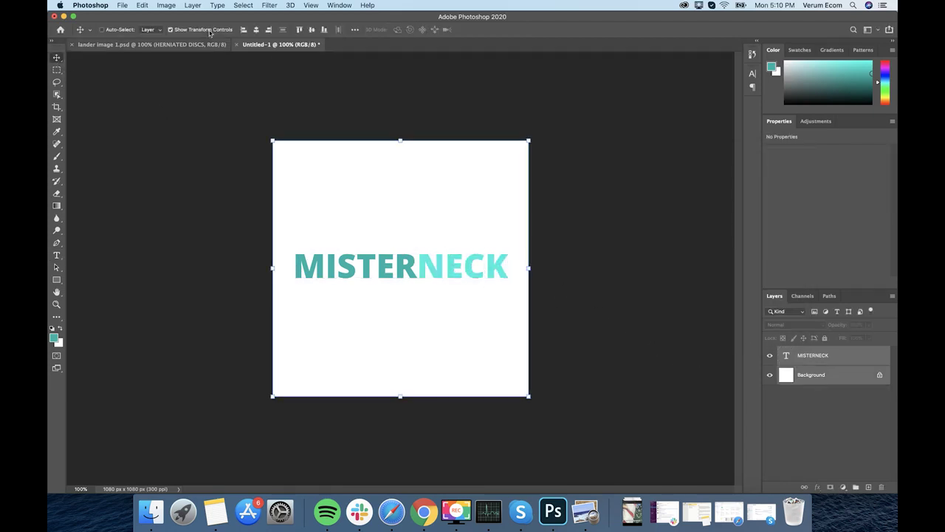
left_click(255, 30)
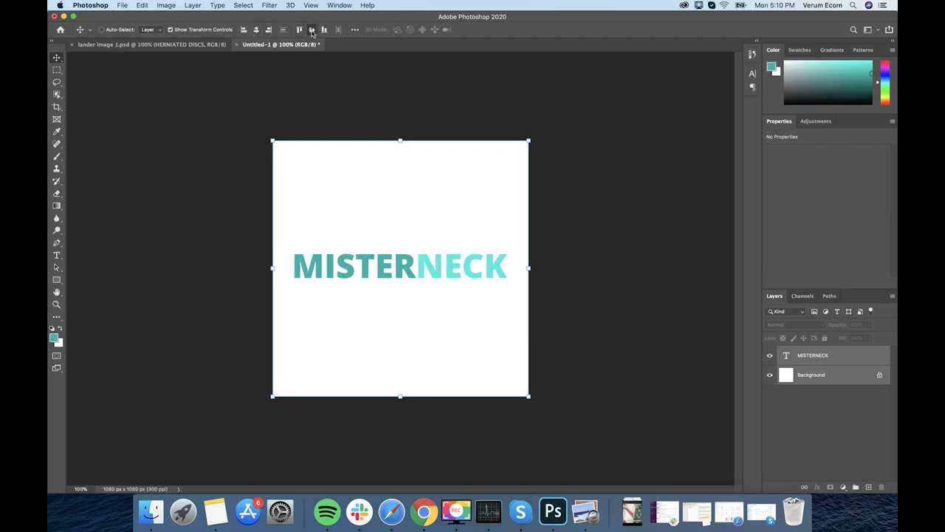
left_click(312, 29)
left_click(57, 70)
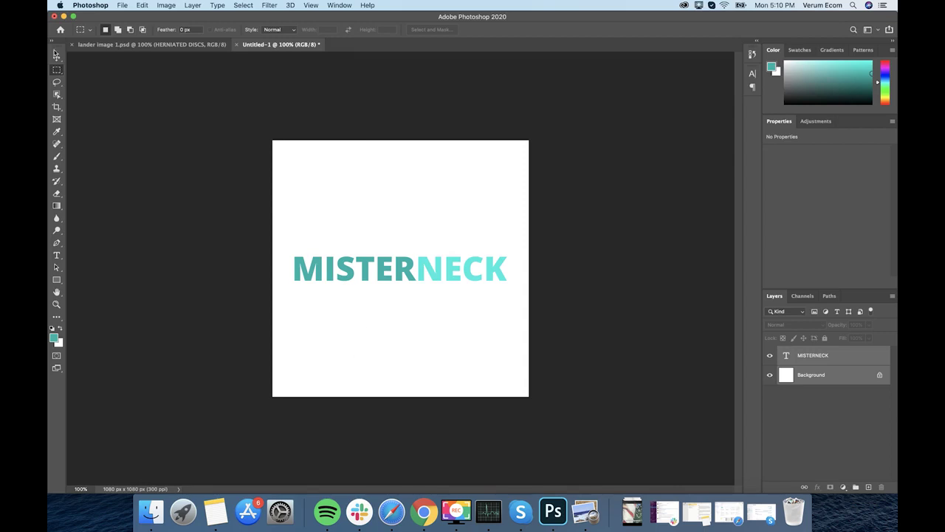
Move the MISTERNECK text layer up to the top of the canvas.
left_click(56, 59)
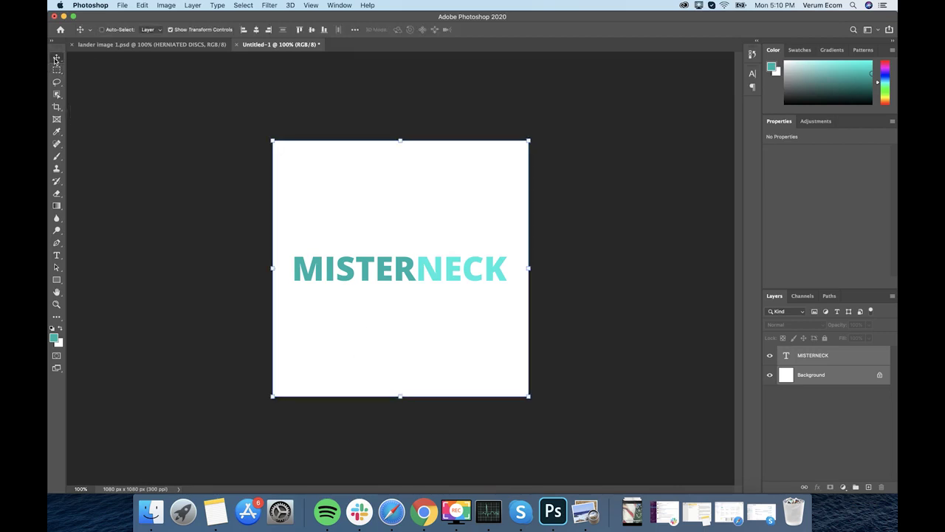
left_click(801, 358)
left_click_drag(362, 268, 345, 160)
key("Up")
key("Up")
key("Up")
key("Up")
key("Up")
key("Up")
key("Up")
key("Up")
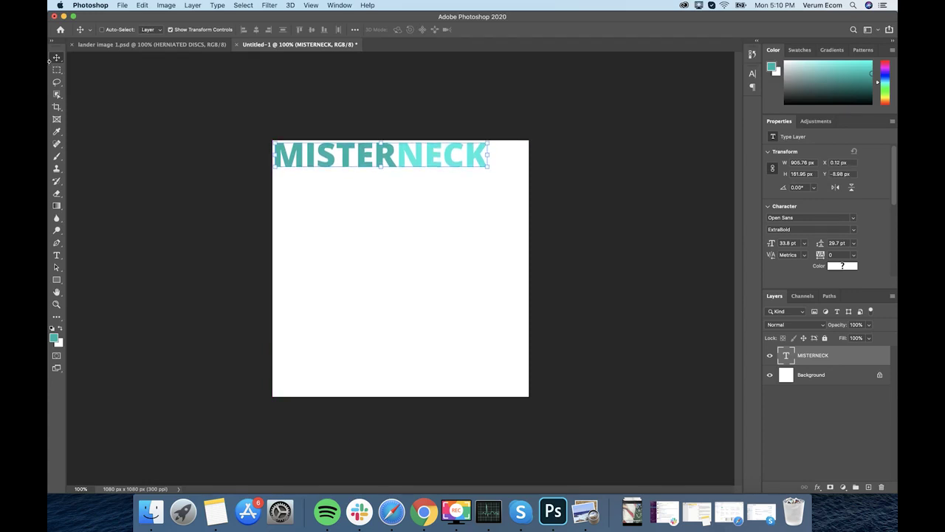
Crop the canvas to a tight 933 × 137 px strip around the text.
left_click(57, 71)
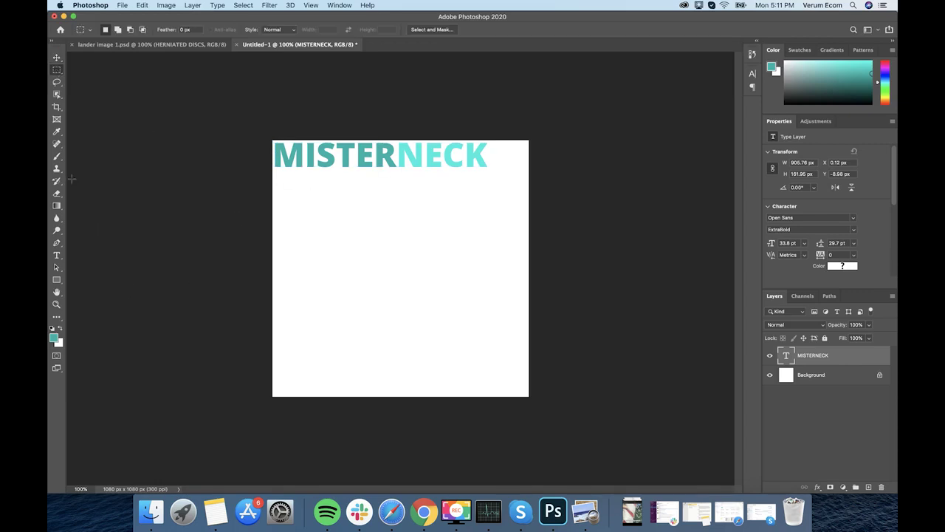
left_click(56, 109)
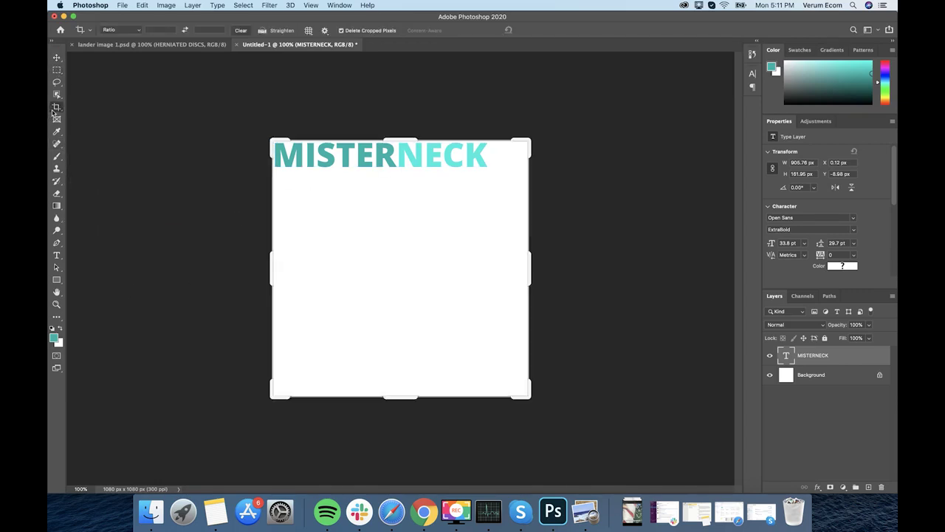
left_click_drag(386, 400, 399, 285)
left_click_drag(524, 271, 507, 272)
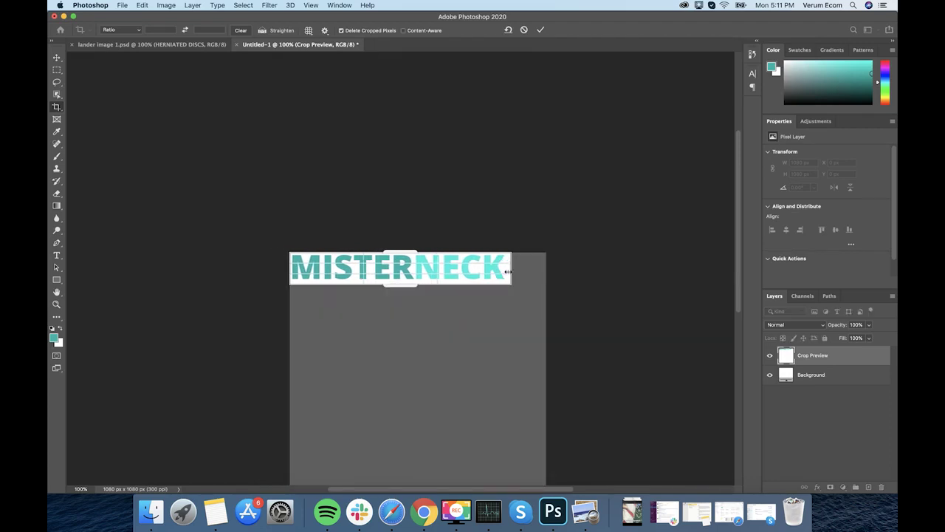
key("Return")
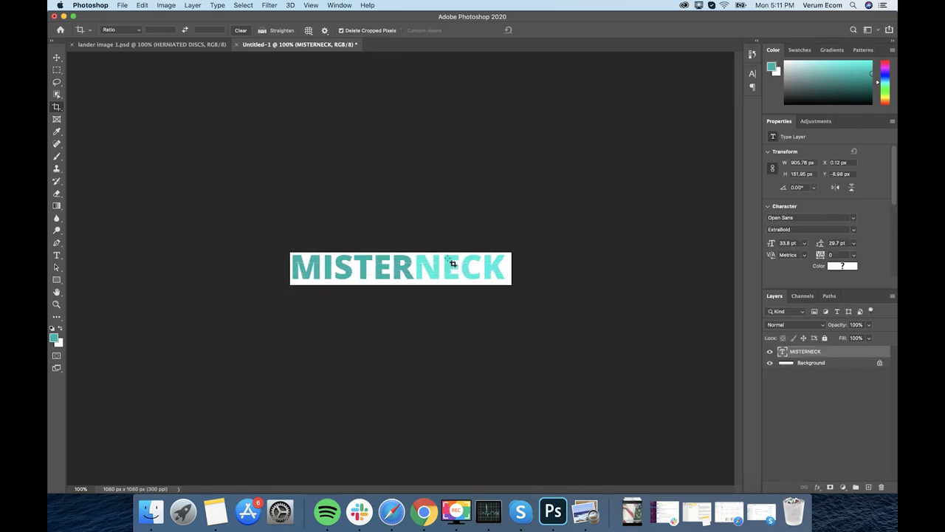
left_click(56, 58)
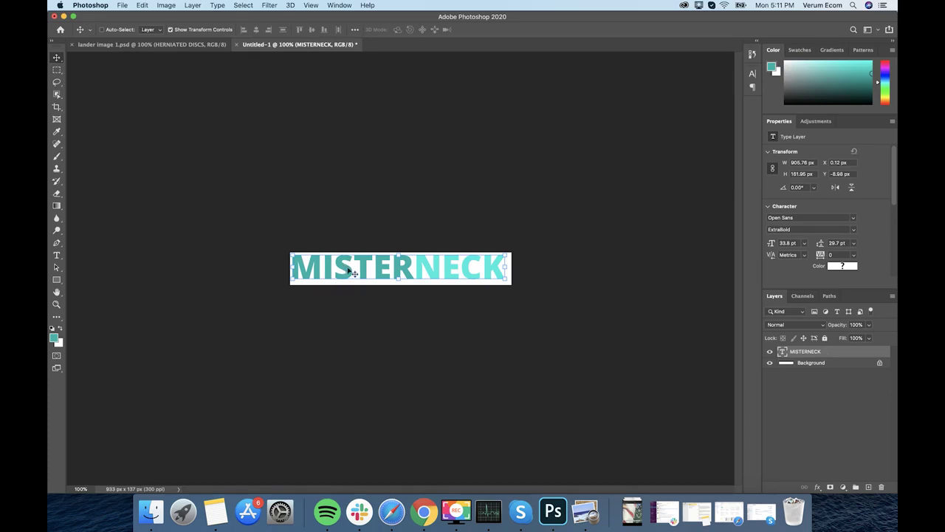
Centre the text both ways in the cropped strip and hide the white Background layer.
left_click(818, 367, "shift")
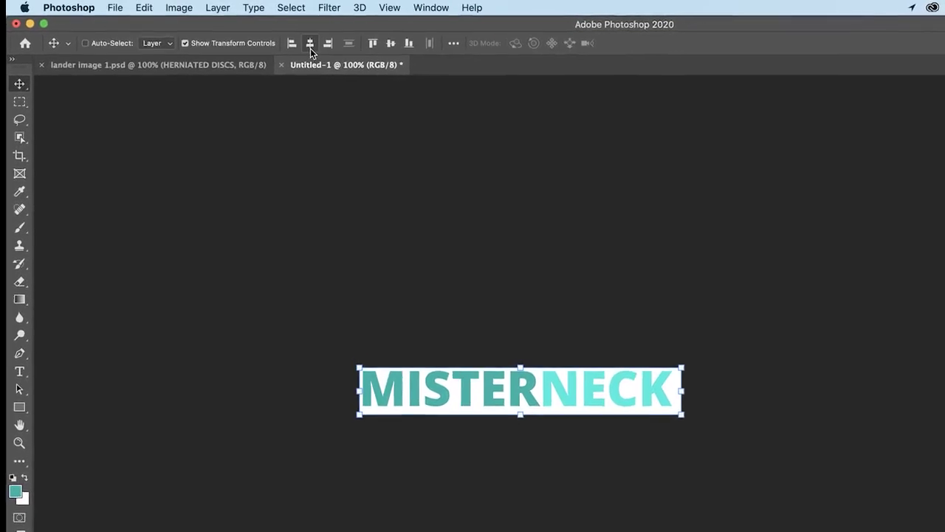
left_click(318, 46)
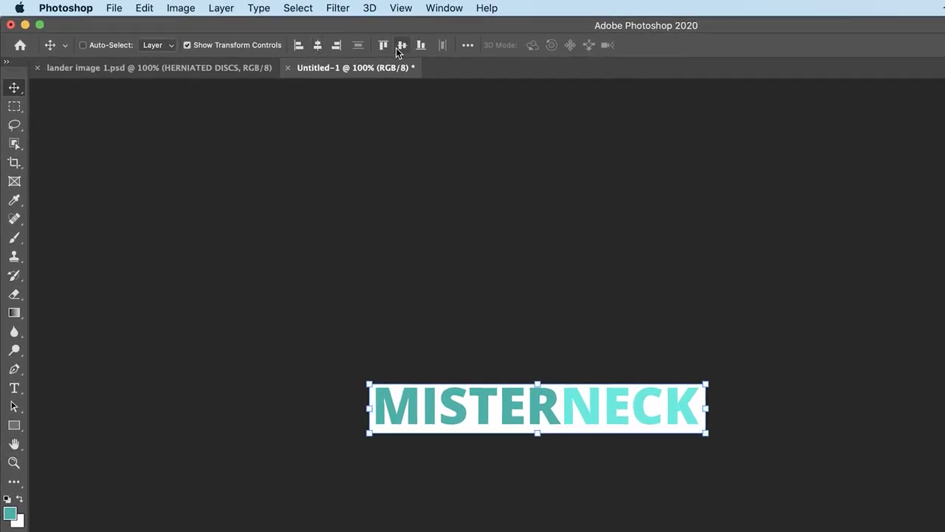
left_click(402, 46)
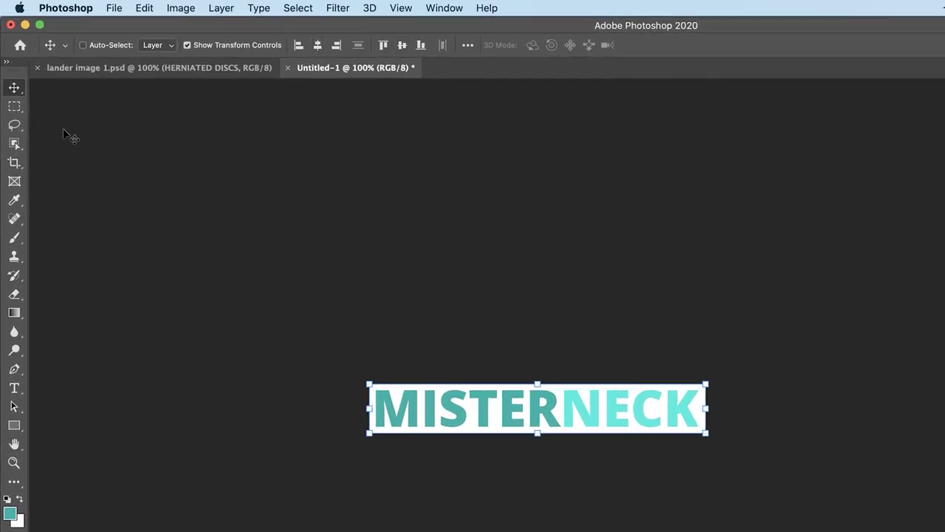
left_click(15, 109)
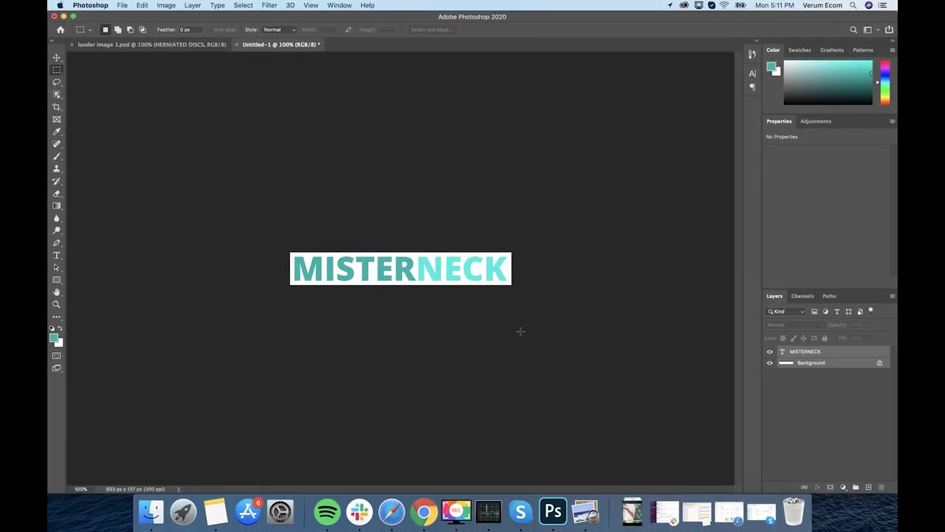
left_click(818, 361)
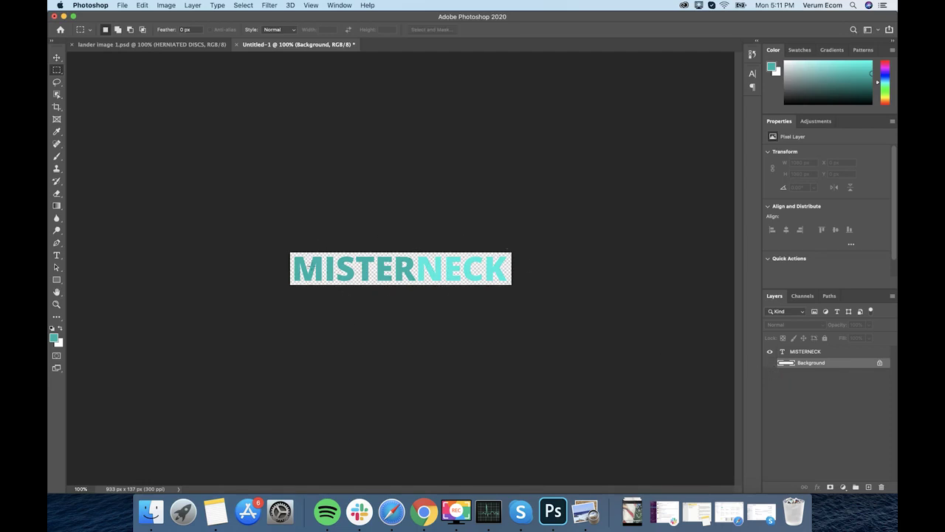
Open the File menu to begin saving the logo.
left_click(118, 7)
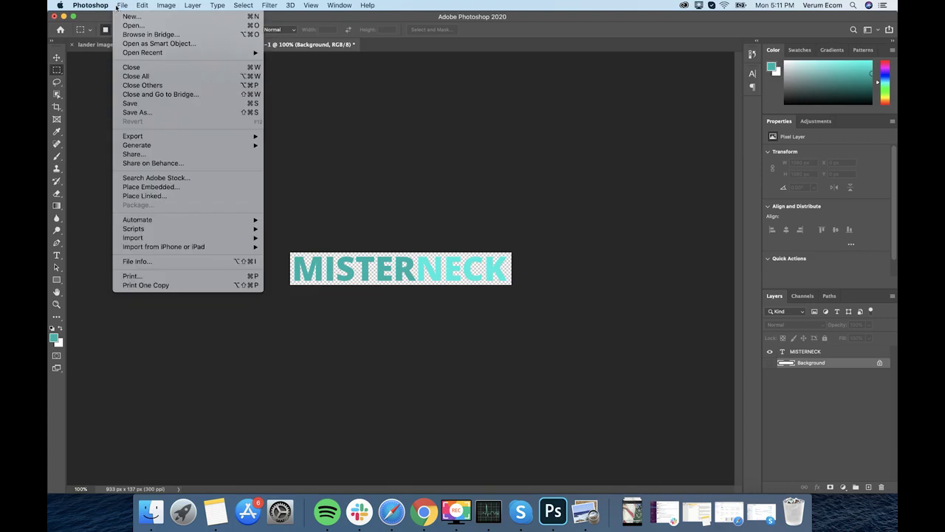
Save the logo as a PNG named 'Logo Homepage' in Desktop/MisterNeck.
left_click(152, 116)
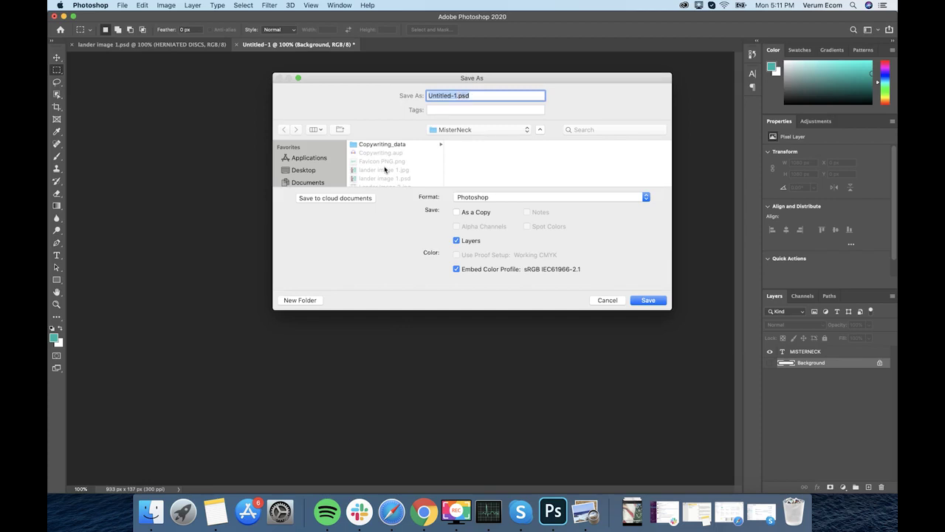
left_click(304, 170)
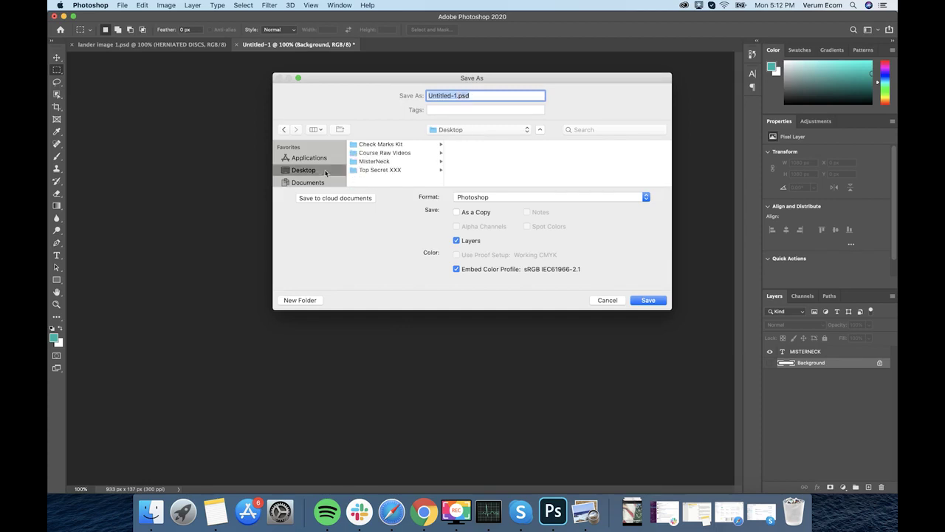
left_click(389, 161)
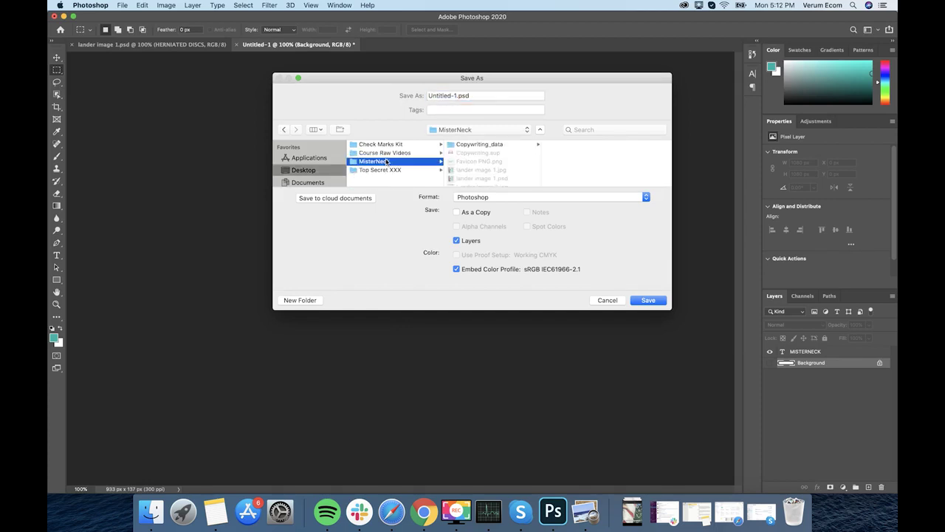
triple_click(456, 96)
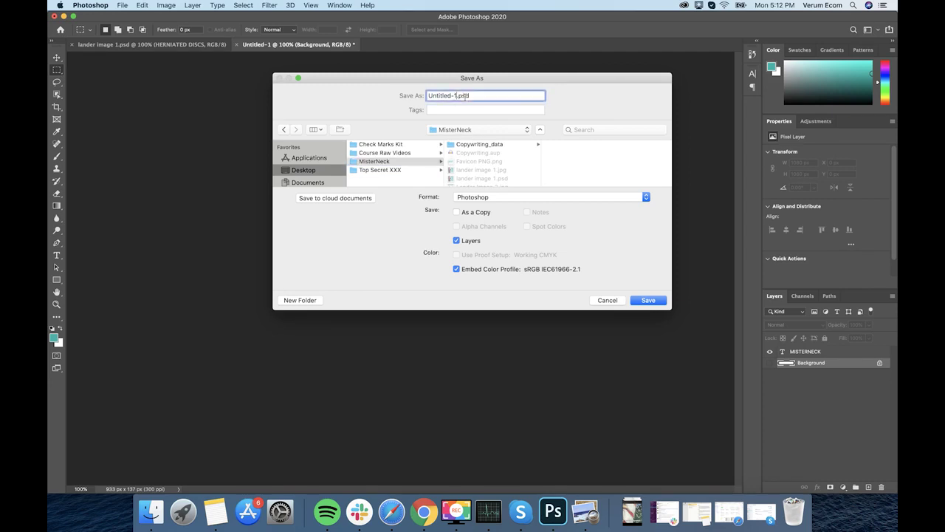
type("Logo Homepage")
left_click(500, 198)
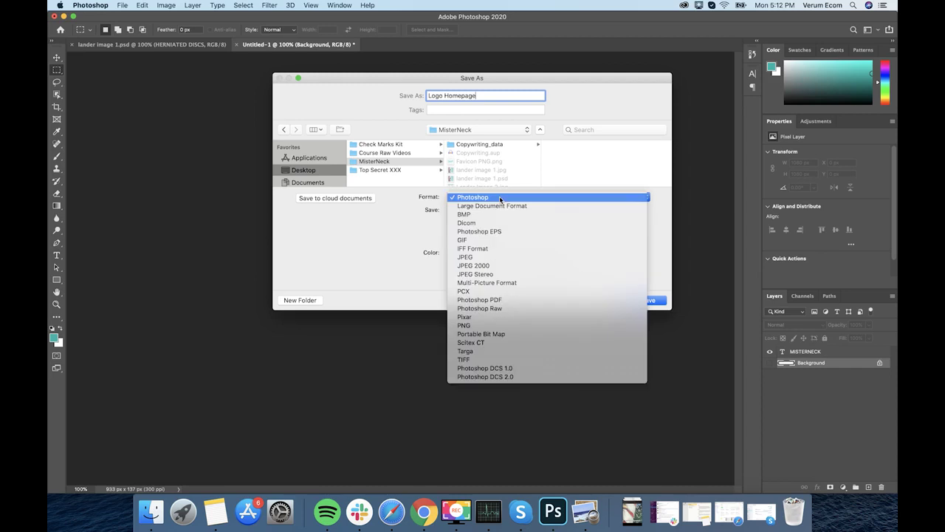
left_click(475, 326)
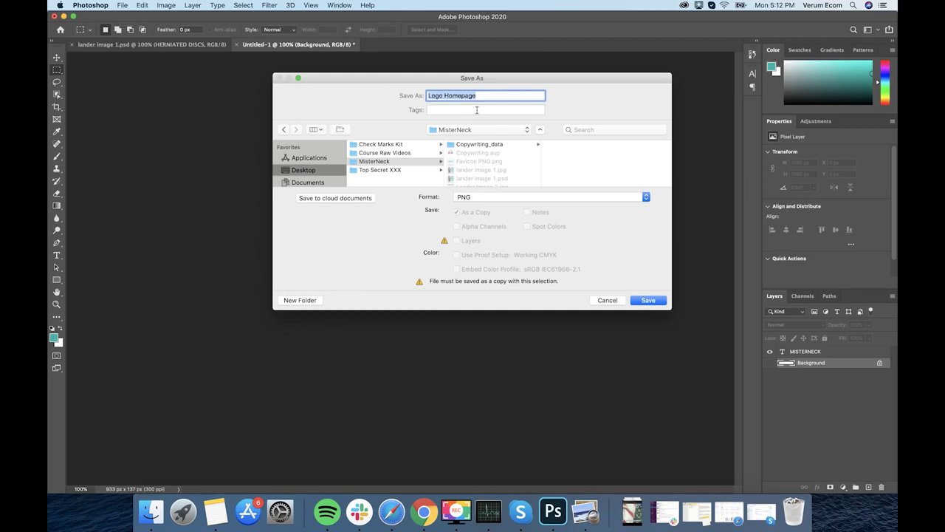
left_click(640, 301)
left_click(532, 233)
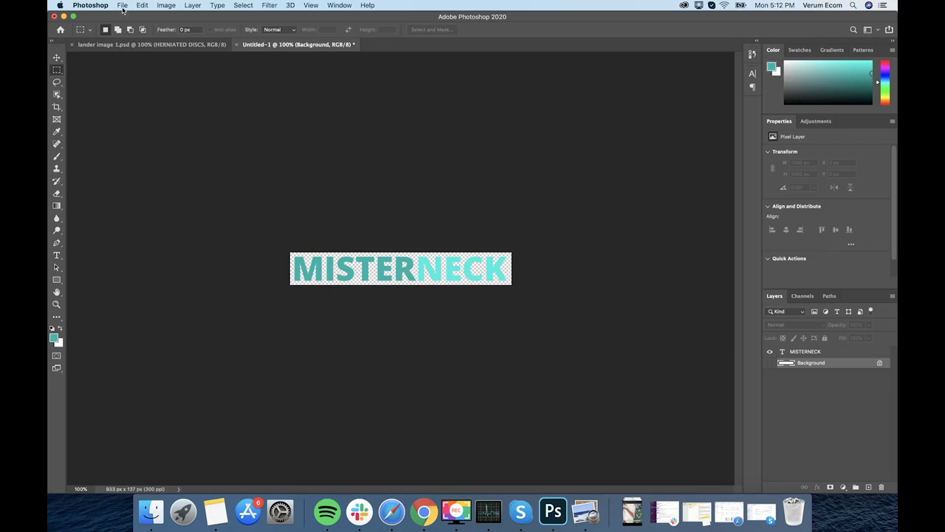
Create a new 1080×1080 px document and bring the blank Untitled-2 canvas forward.
left_click(123, 6)
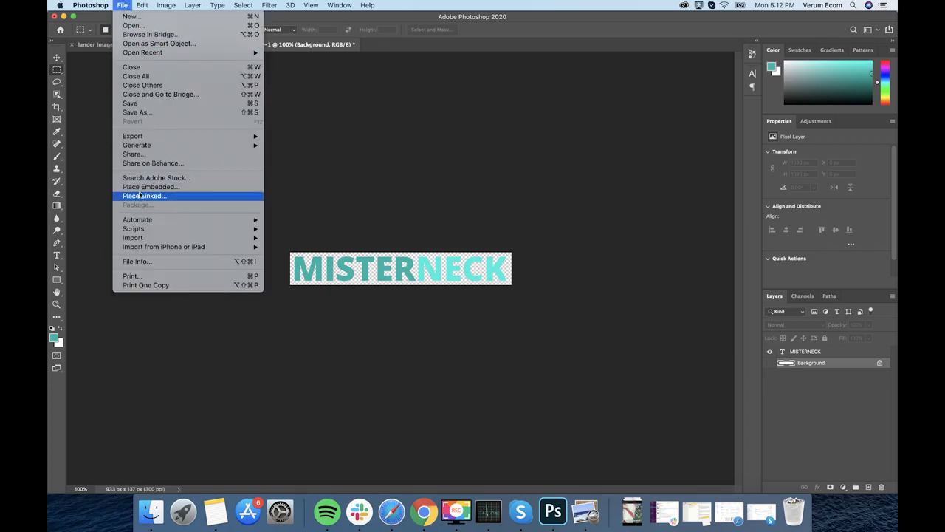
left_click(127, 18)
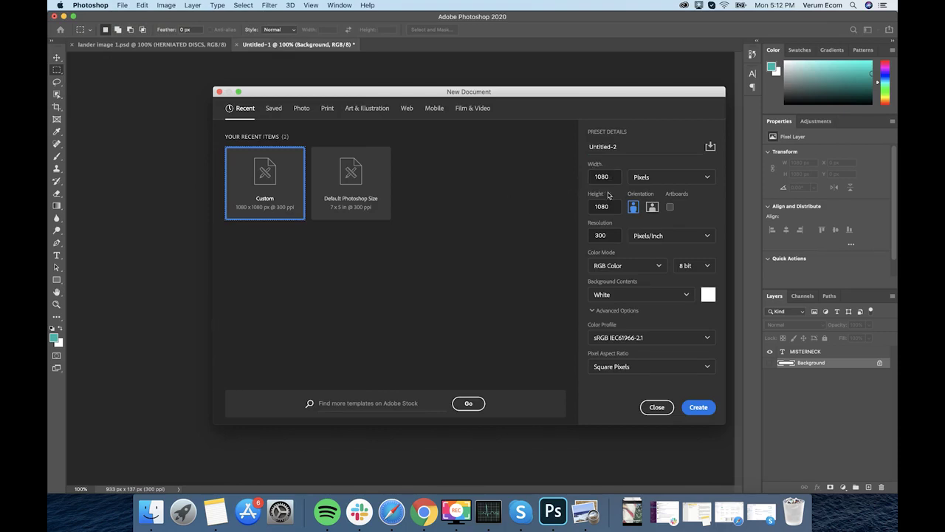
left_click(697, 407)
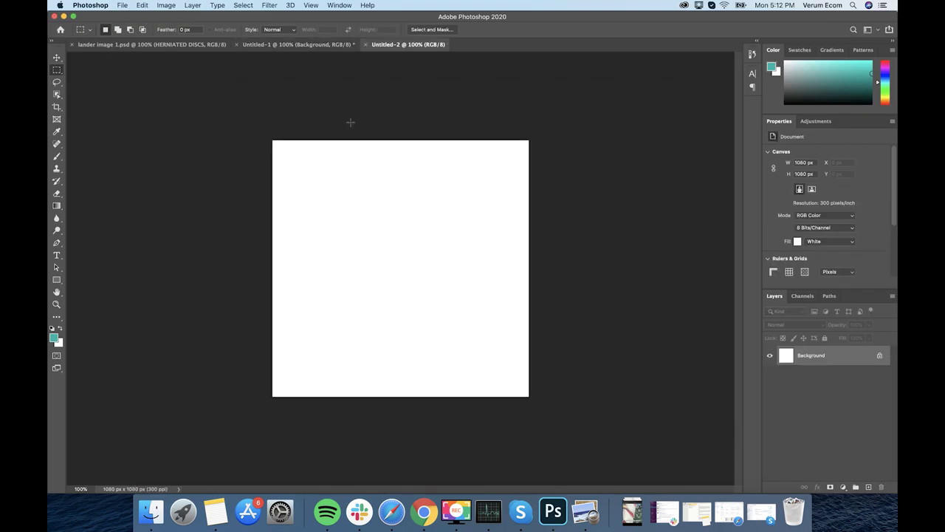
left_click(309, 46)
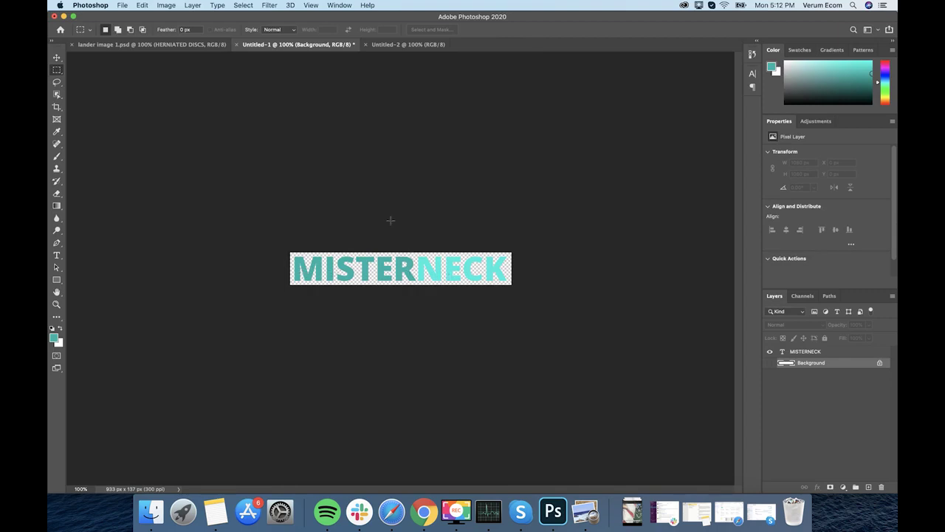
left_click(389, 45)
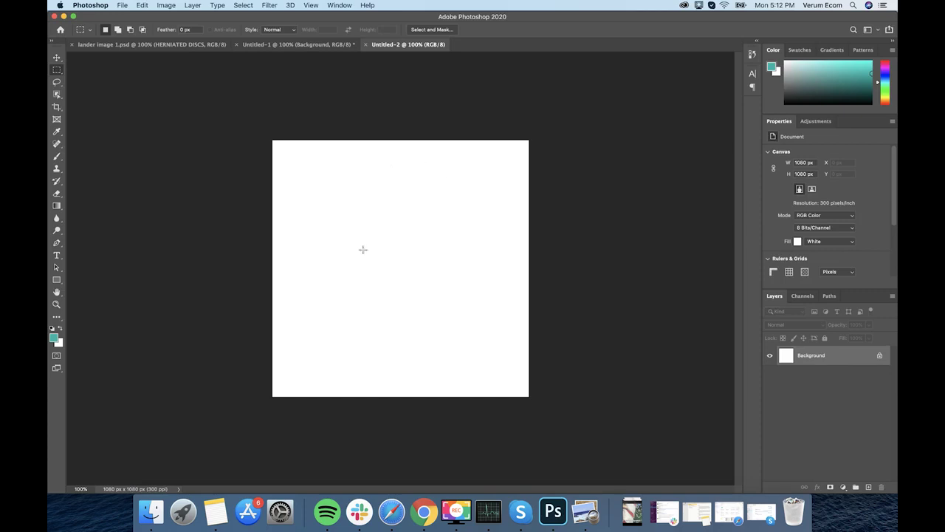
Type MN on the canvas and set its size to 126.02 pt.
left_click(57, 256)
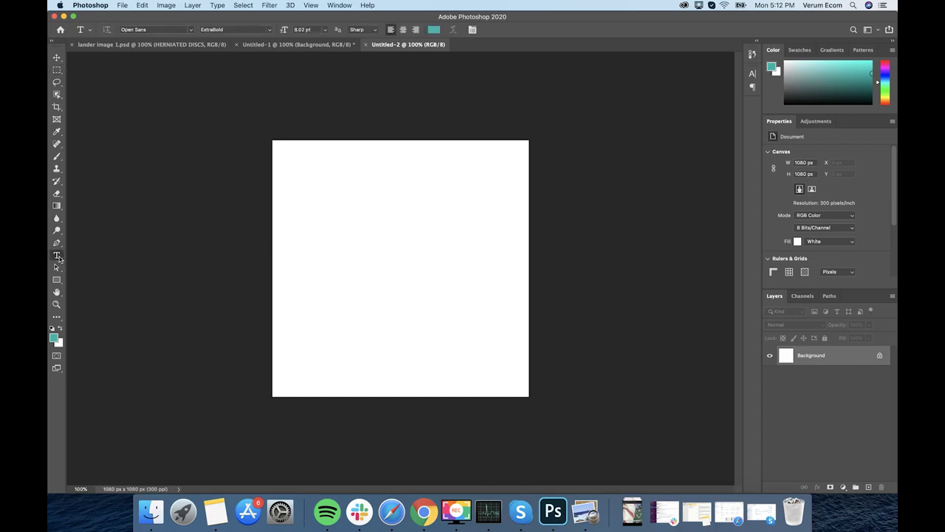
left_click(337, 262)
type("M")
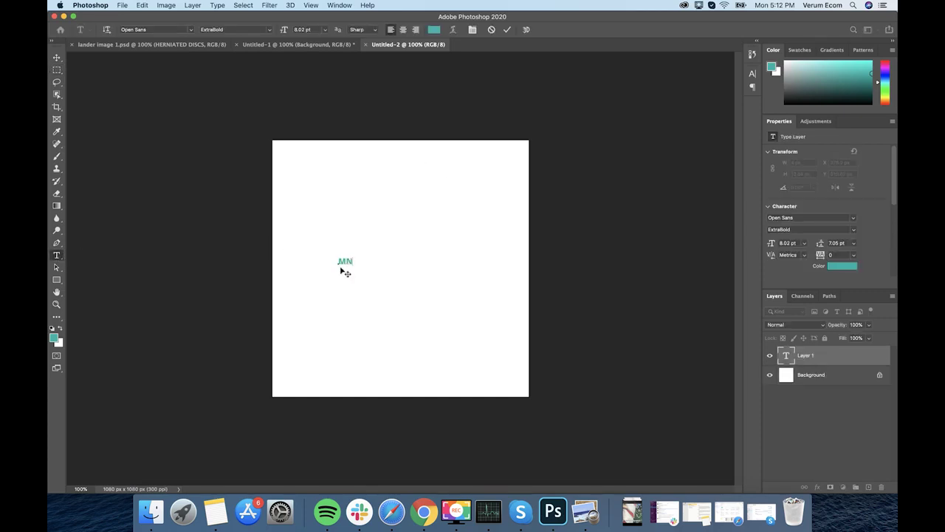
type("N")
key("super+a")
left_click(753, 73)
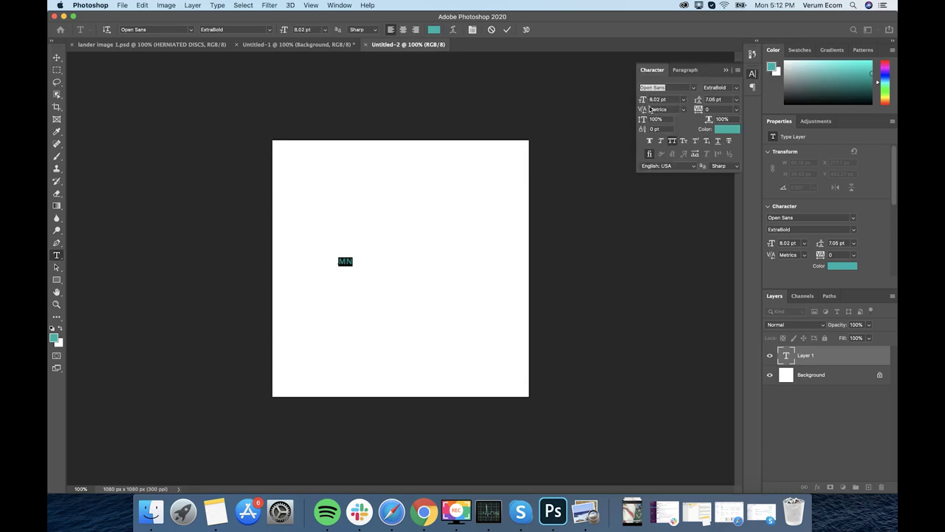
left_click_drag(643, 99, 699, 101)
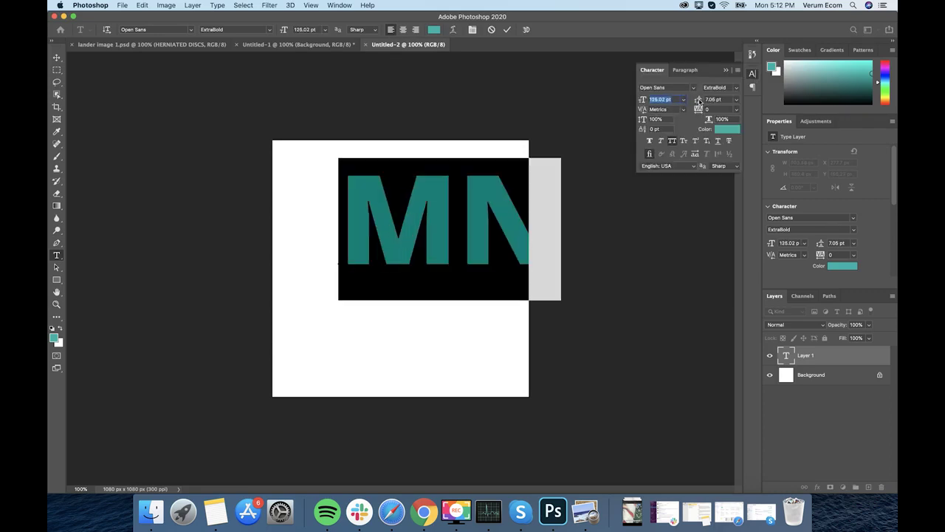
Commit the MN text and nudge it slightly left with the Move tool.
left_click(534, 213)
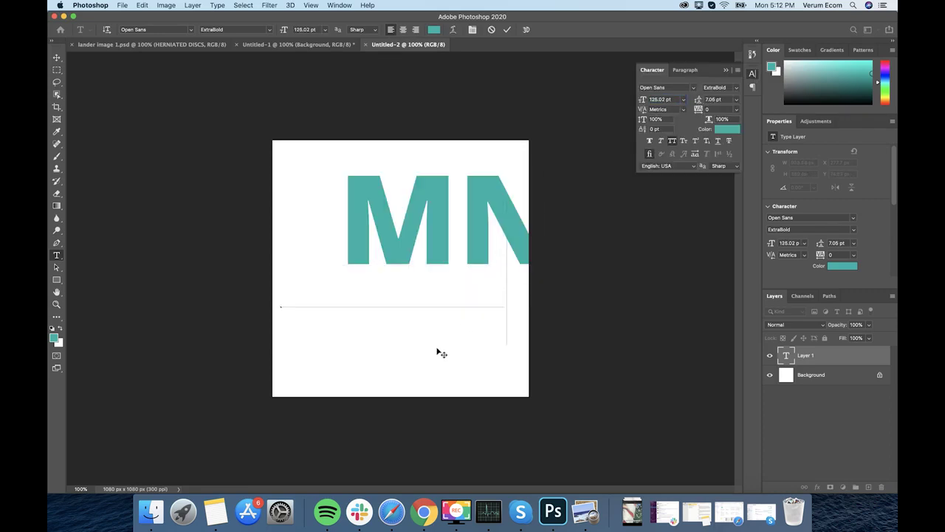
left_click(56, 58)
left_click_drag(386, 281, 383, 280)
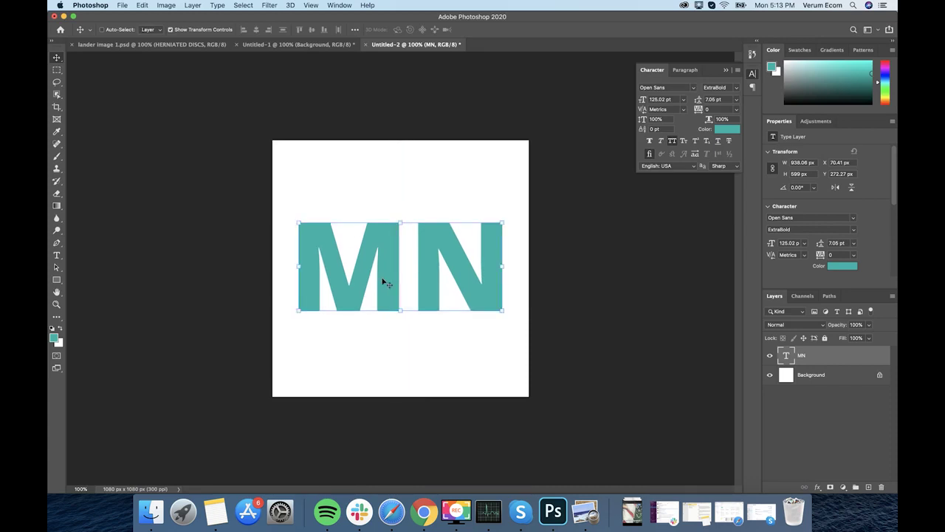
left_click(56, 281)
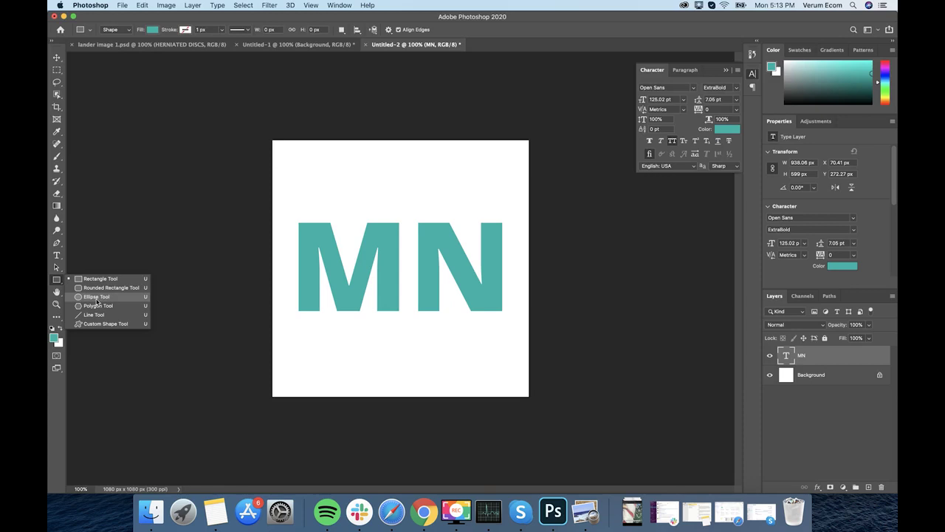
Draw a large ellipse over MN, move it up into place, and set its Fill to 0%.
left_click(96, 297)
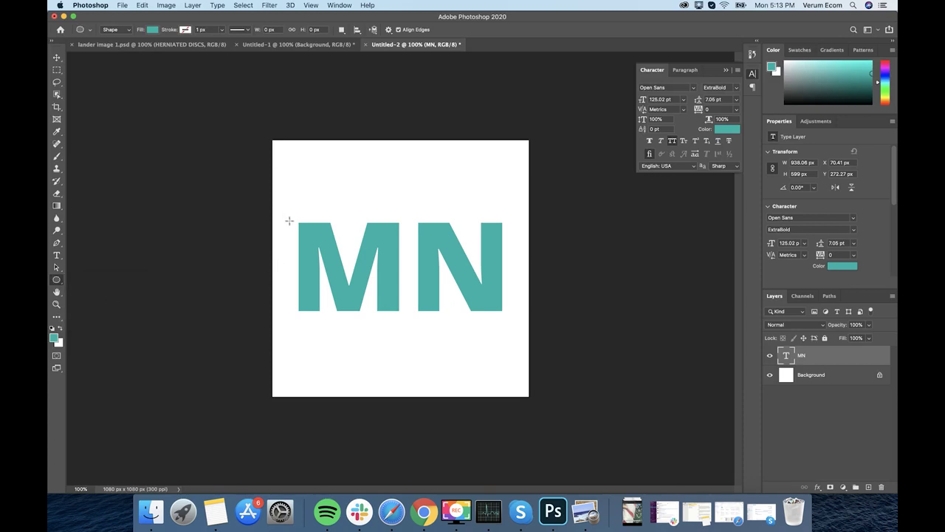
left_click_drag(285, 175, 624, 416)
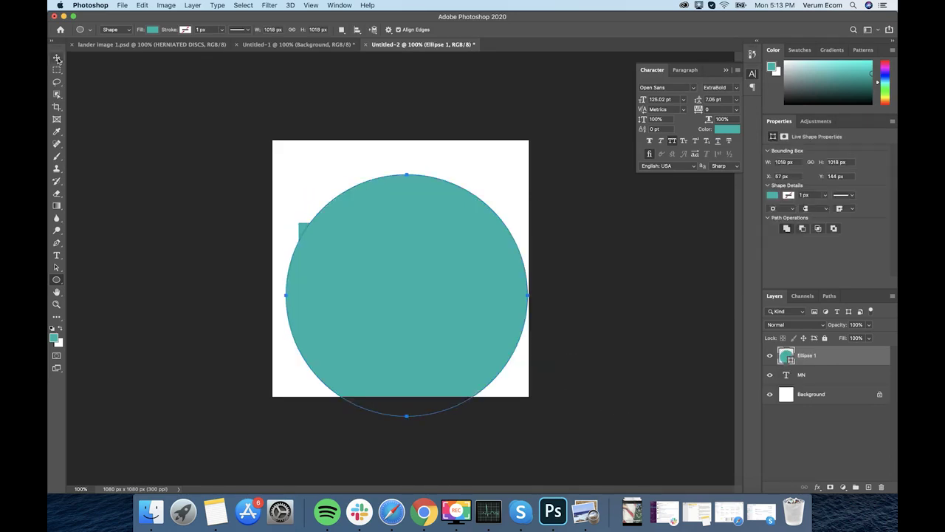
left_click(56, 57)
left_click_drag(348, 219, 344, 196)
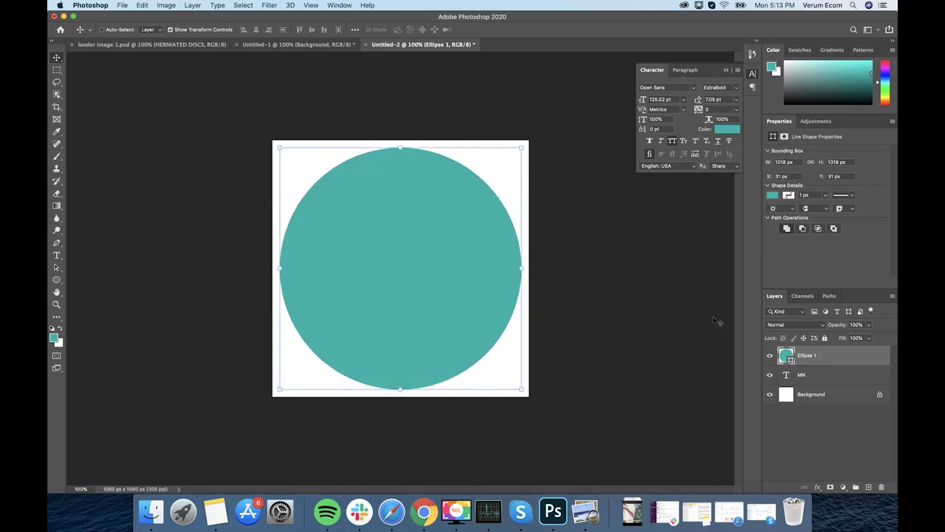
left_click(869, 339)
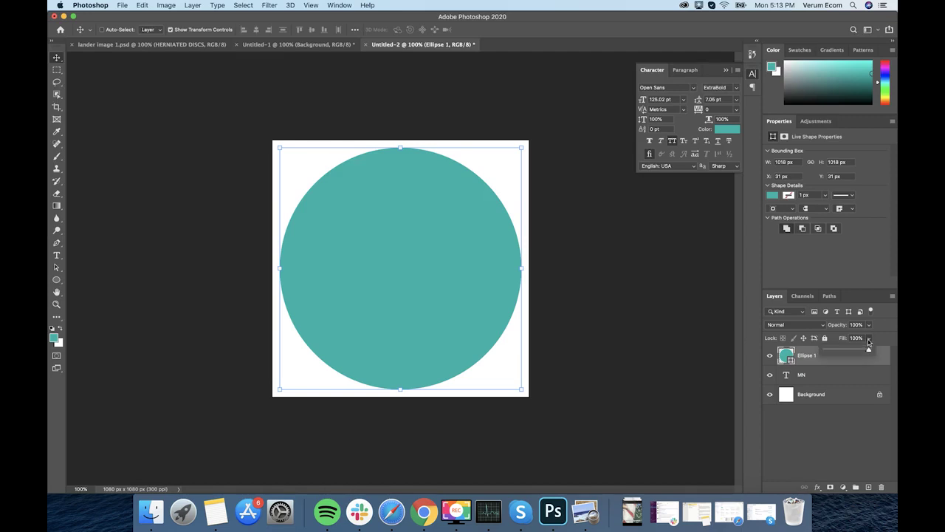
left_click_drag(868, 353, 825, 353)
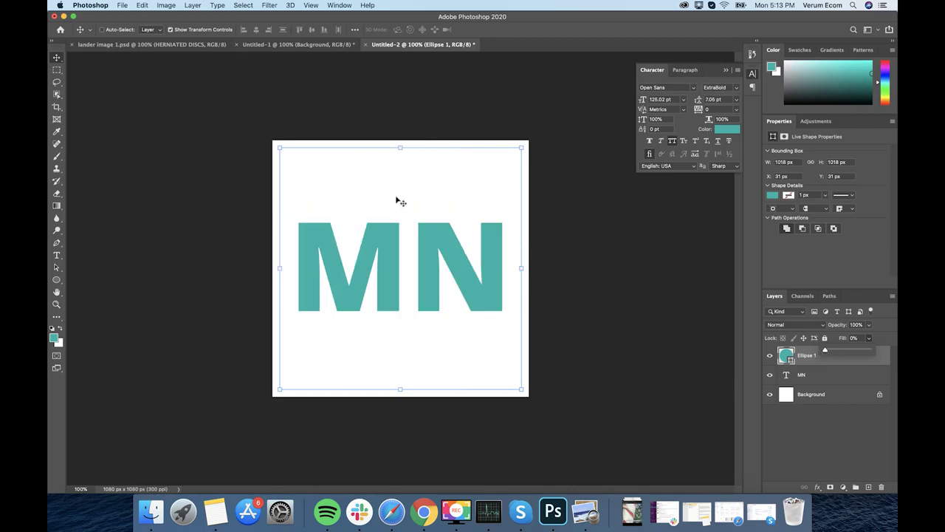
left_click(801, 358)
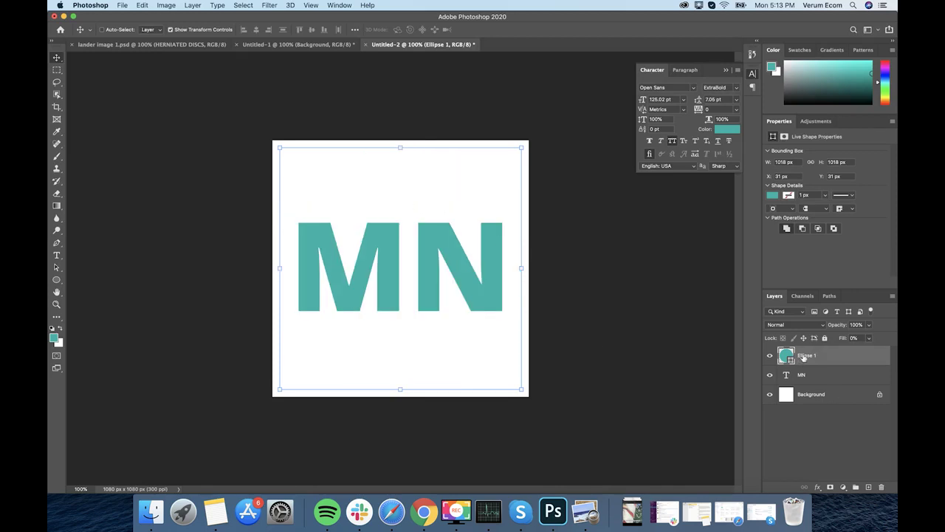
Enable a Stroke on Ellipse 1 in its layer style and thicken it to 38 px.
right_click(804, 358)
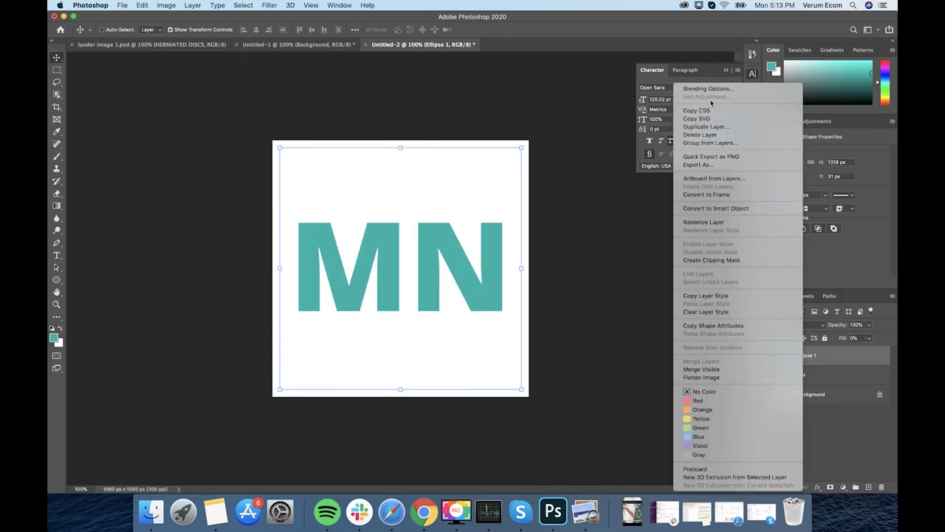
key("Escape")
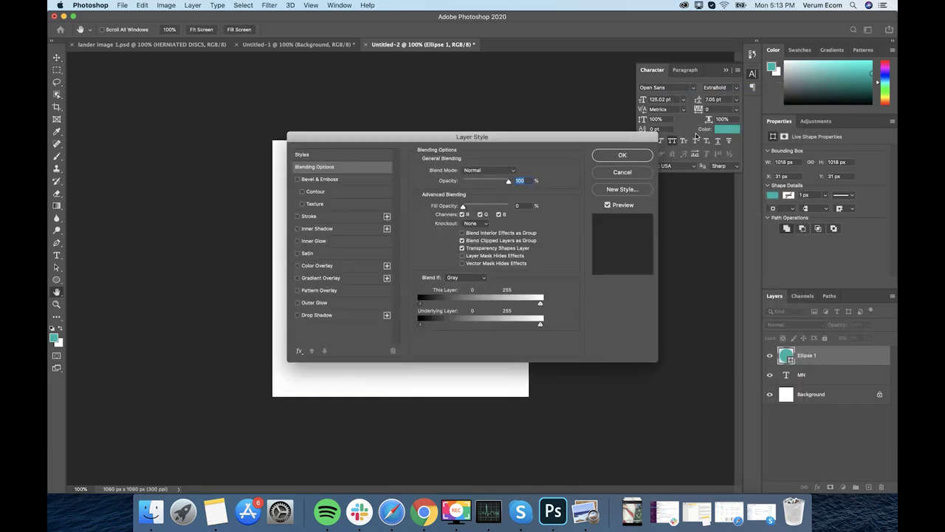
left_click_drag(464, 140, 664, 128)
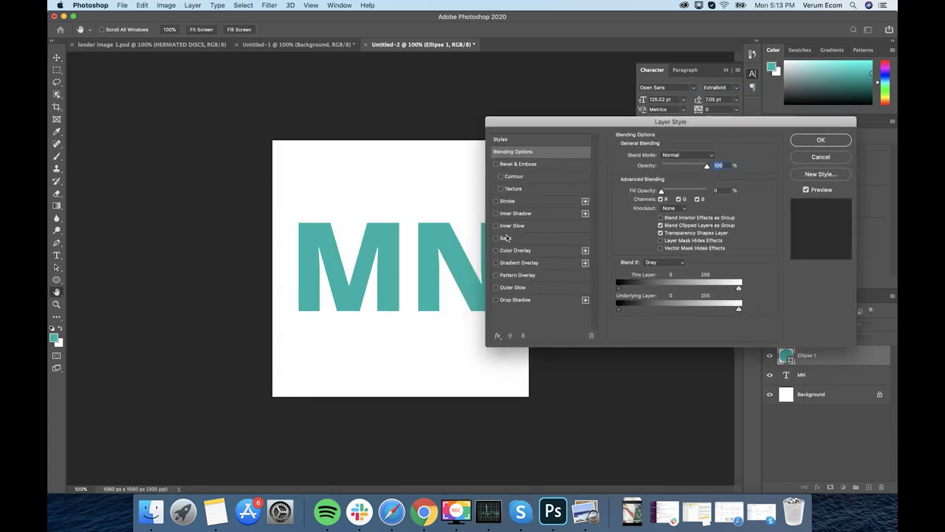
left_click(495, 201)
left_click(511, 201)
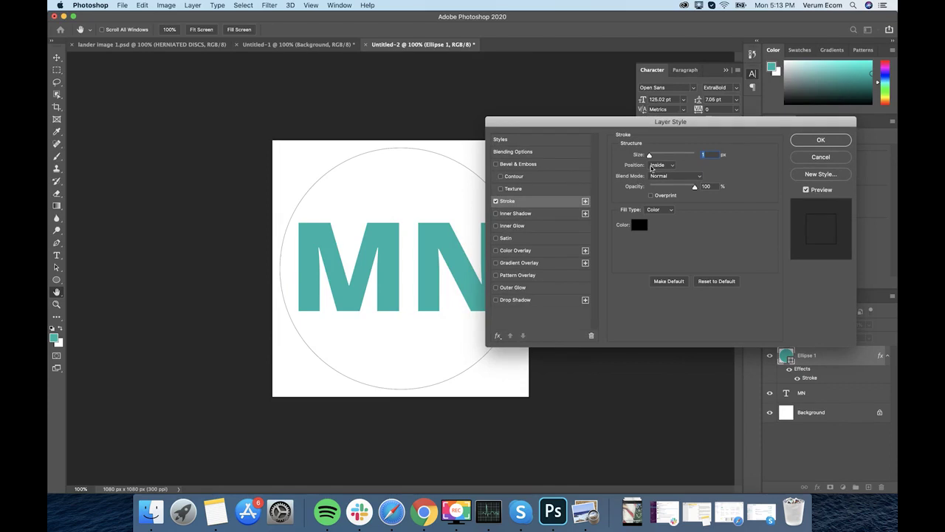
left_click_drag(651, 157, 658, 160)
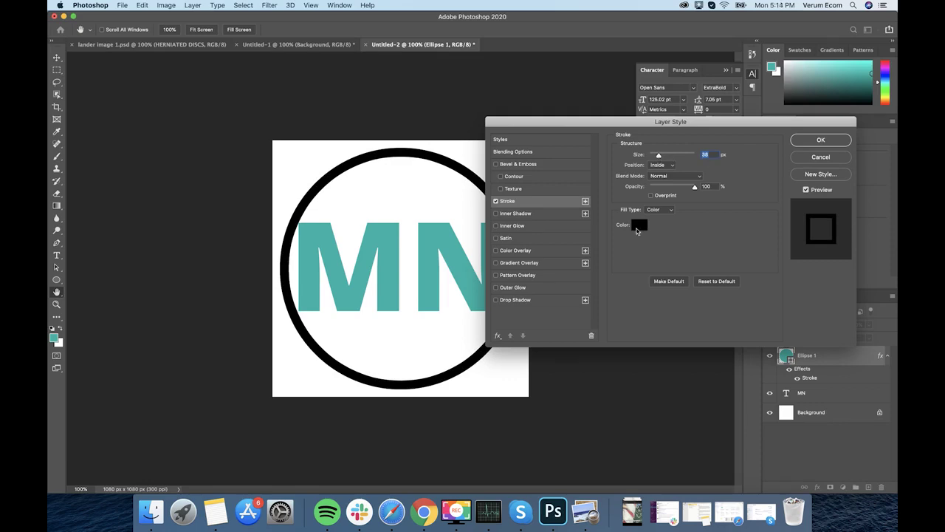
Colour the circle's stroke with teal sampled from the M and apply the style.
left_click(638, 226)
left_click(394, 232)
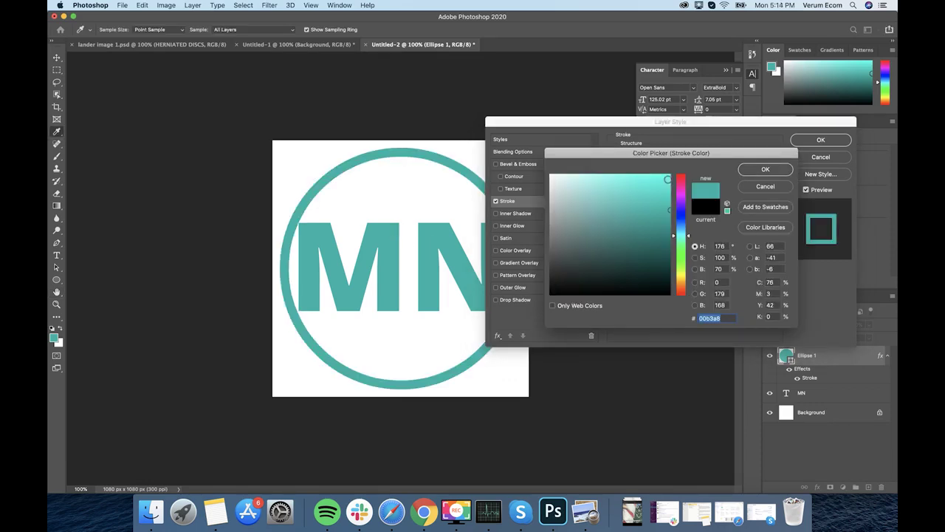
left_click(753, 171)
left_click(809, 147)
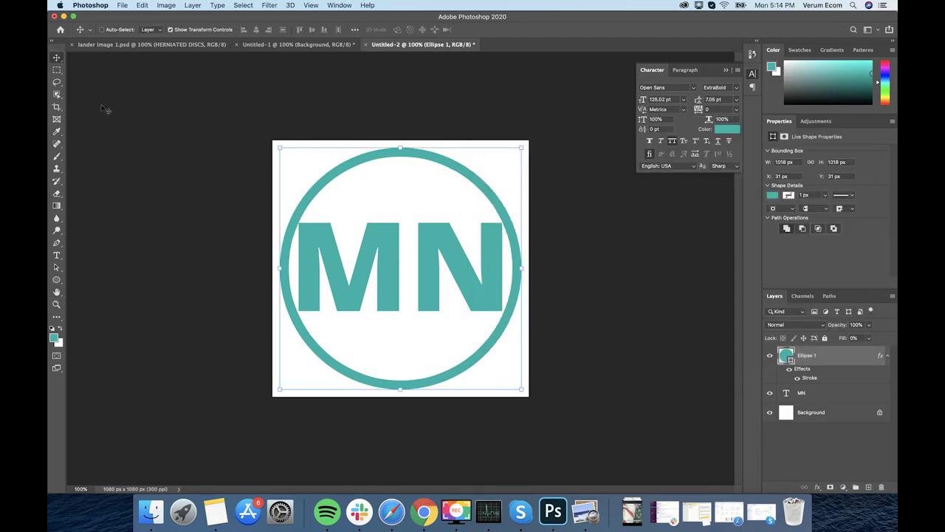
left_click(810, 396)
Scale MN to about 94% (117.85 pt) and vertically centre it with the Background.
mouse_move(499, 221)
left_mouse_down()
mouse_move(509, 206)
mouse_move(499, 212)
left_mouse_up()
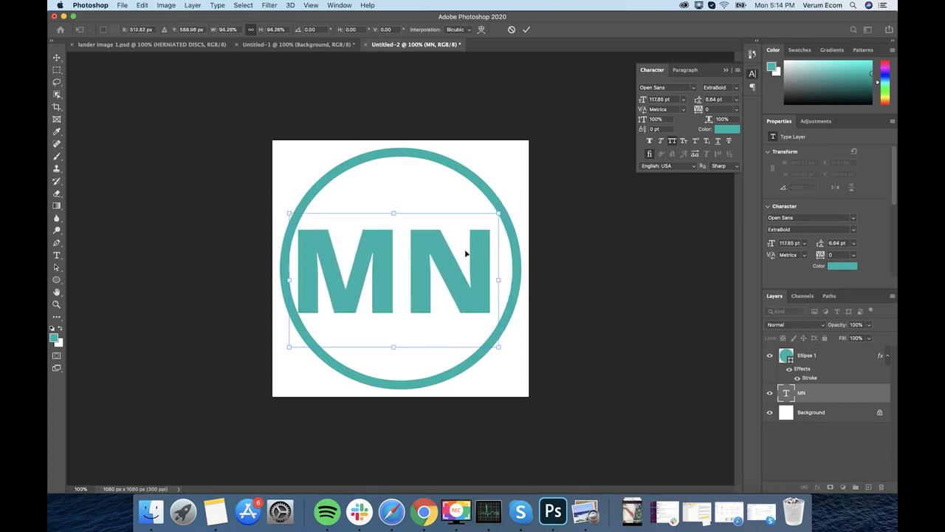
left_click_drag(468, 254, 468, 240)
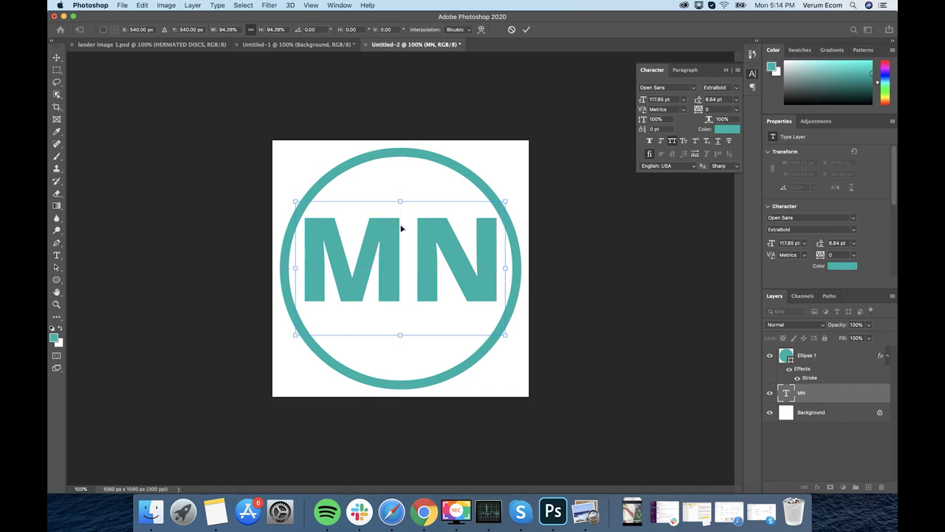
key("Return")
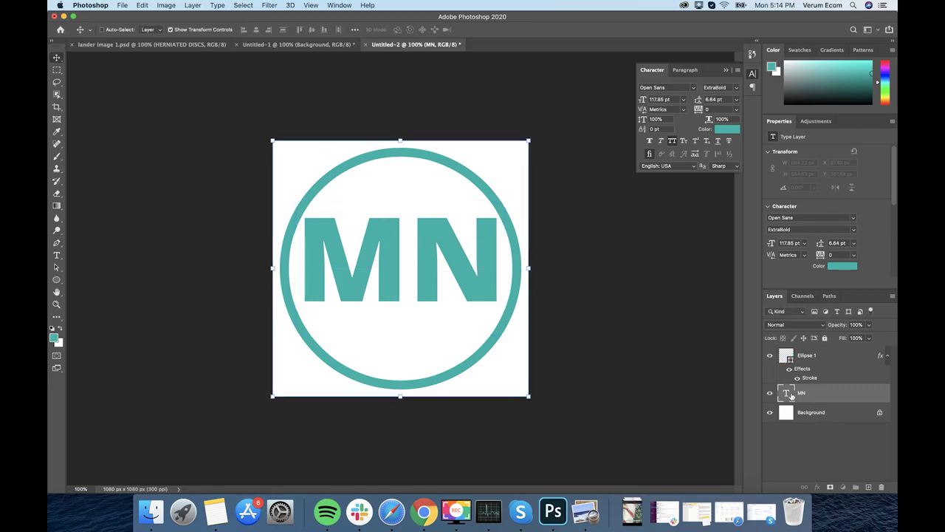
left_click(794, 411, "shift")
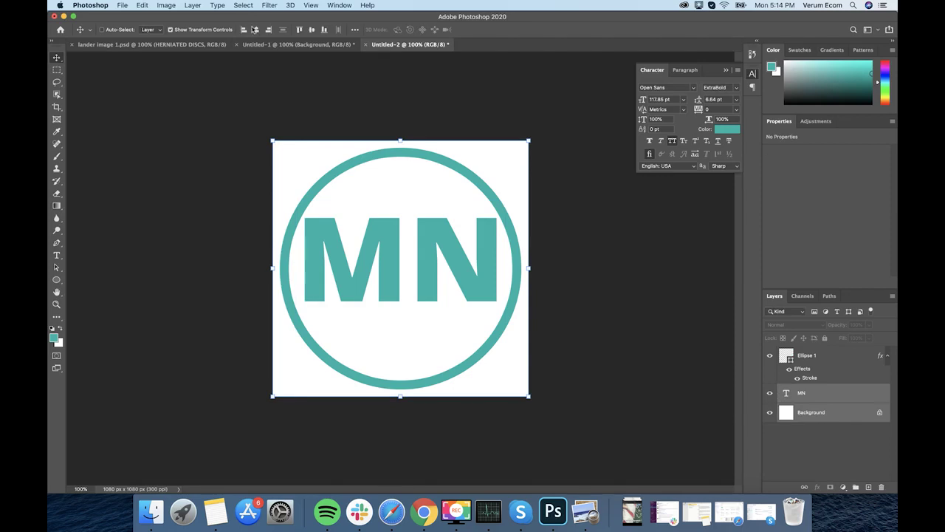
left_click(314, 33)
left_click(57, 71)
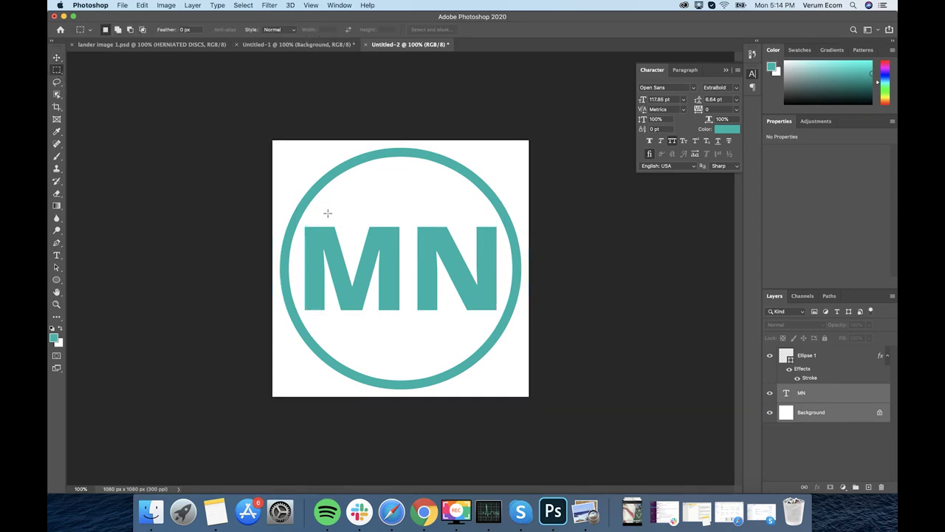